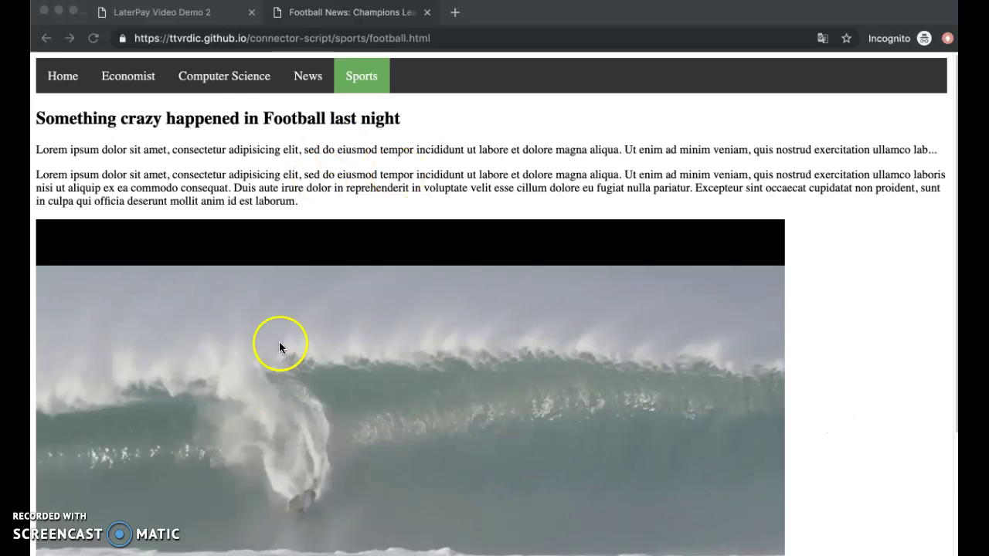
# Examine the football page's URL path and compare its content with the LaterPay Video Demo 2 page.
pyautogui.click(257, 45)
pyautogui.moveTo(248, 38); pyautogui.dragTo(436, 38)
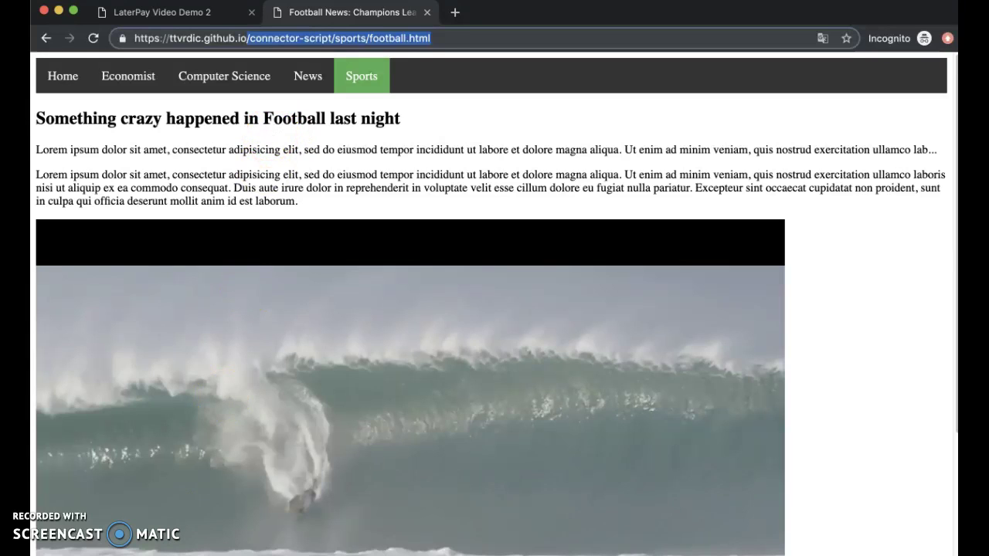
pyautogui.press('super+Tab')
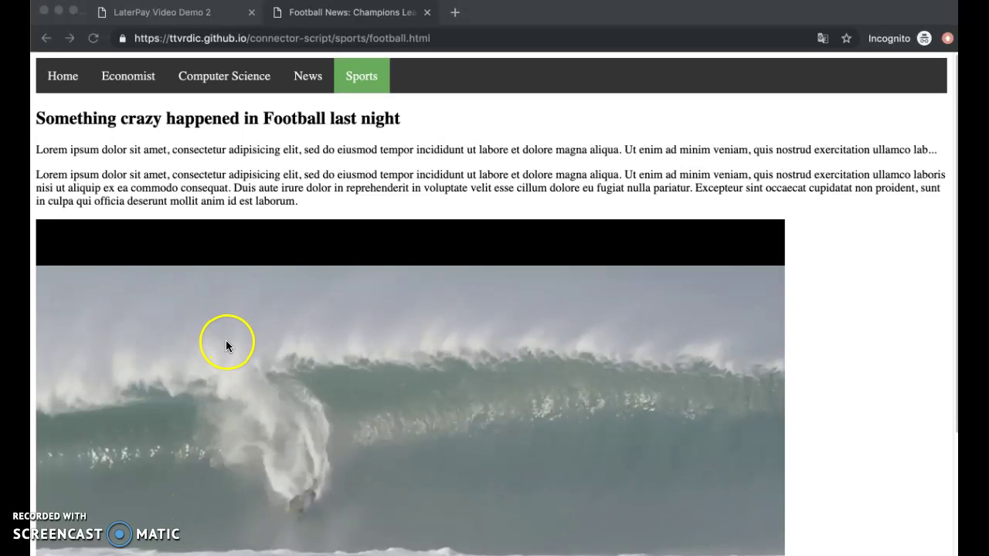
pyautogui.click(205, 19)
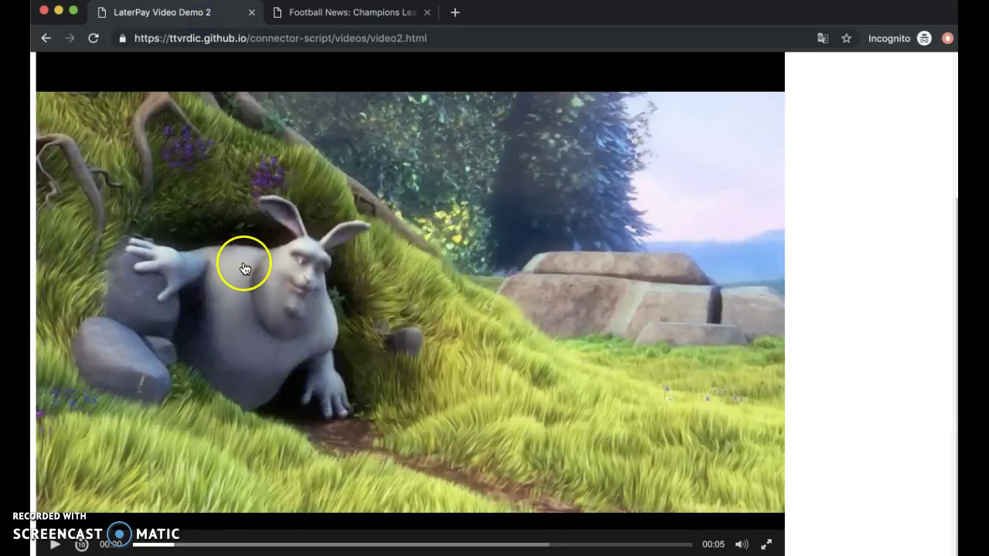
pyautogui.scroll(3, 269, 342)
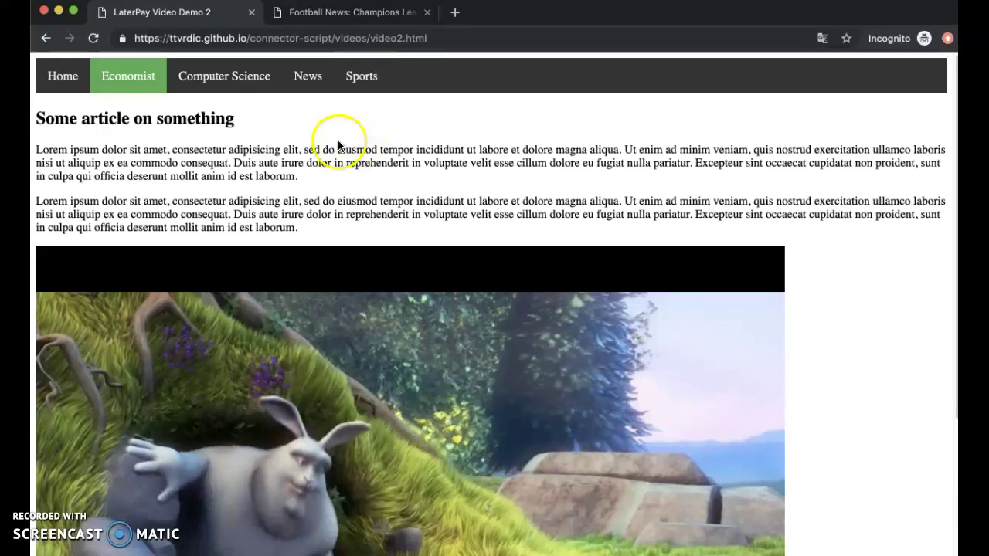
pyautogui.click(332, 13)
pyautogui.click(150, 14)
pyautogui.click(351, 13)
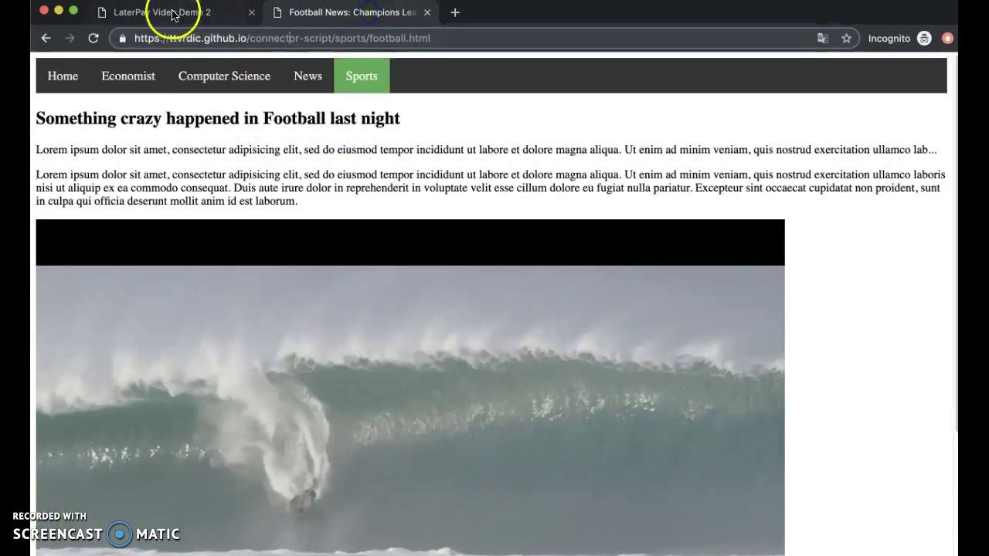
pyautogui.click(171, 13)
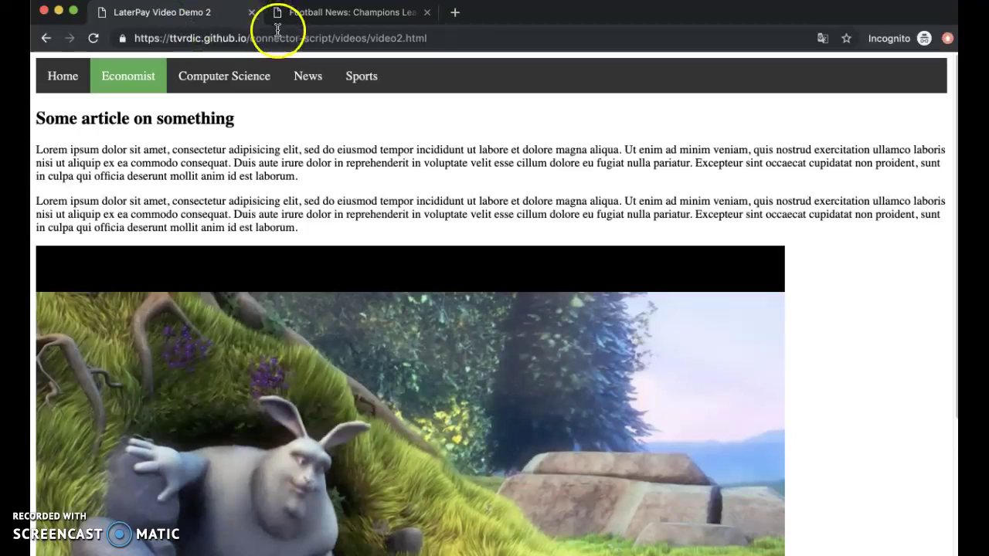
pyautogui.click(328, 16)
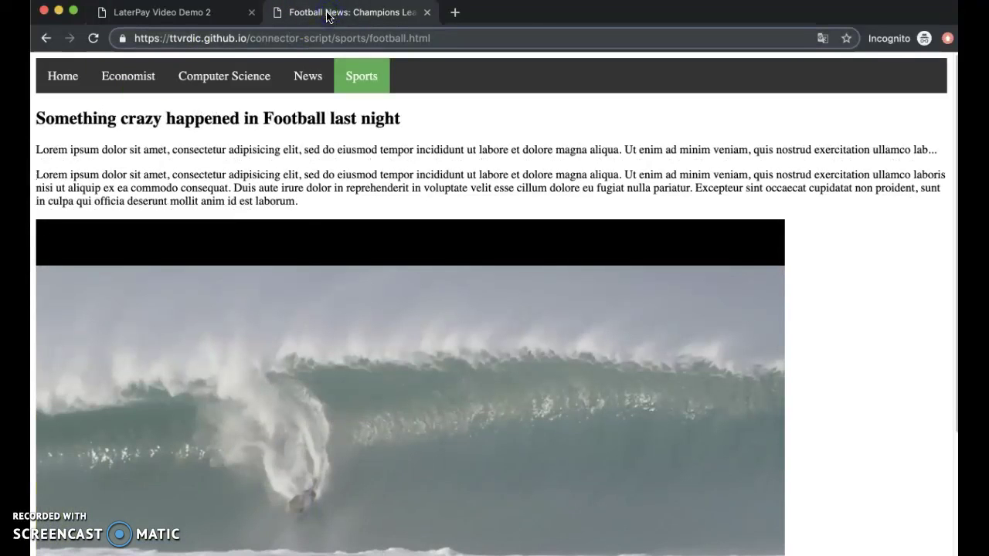
# Compare the directory part of the URLs of the two pages, /connector-script/videos/ and /connector-script/sports/.
pyautogui.click(249, 37)
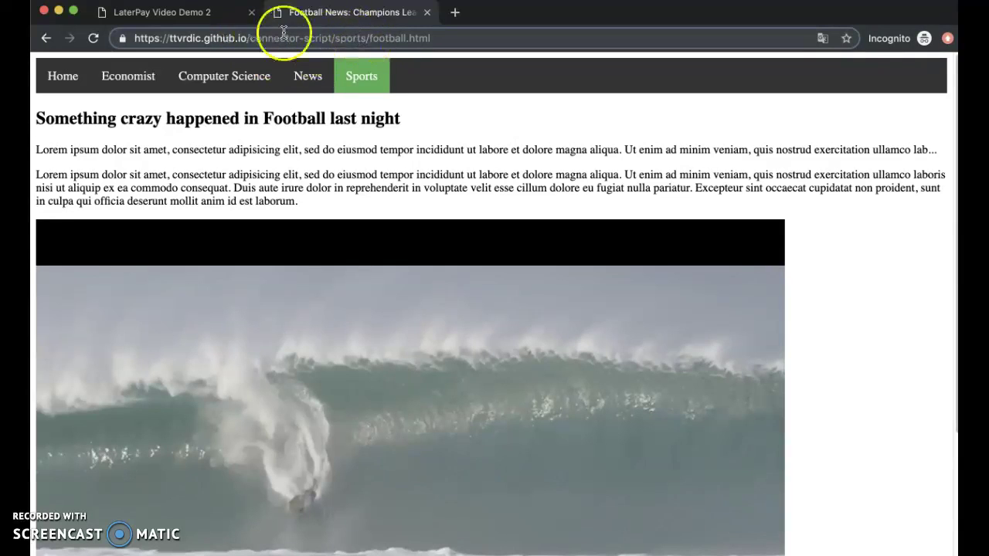
pyautogui.click(207, 25)
pyautogui.doubleClick(343, 38)
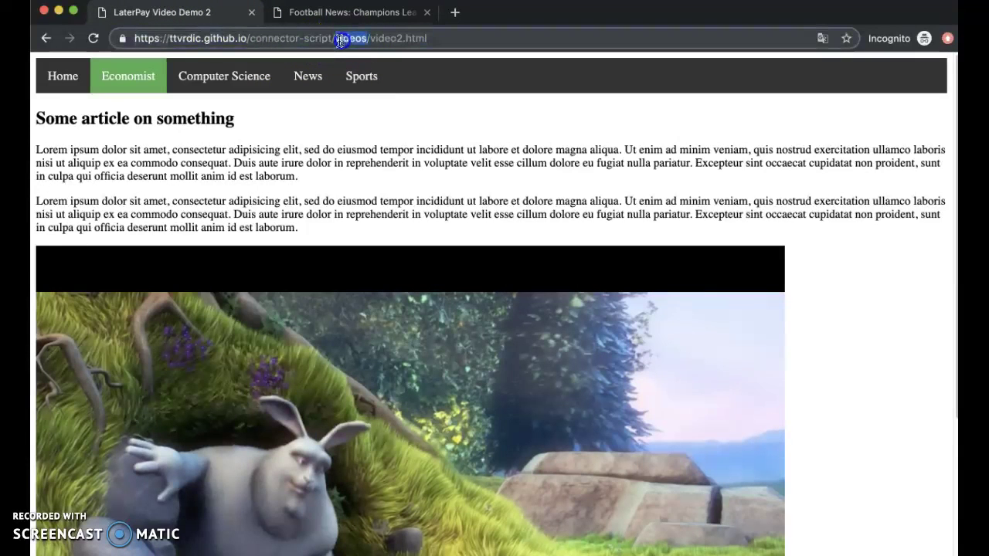
pyautogui.click(160, 402)
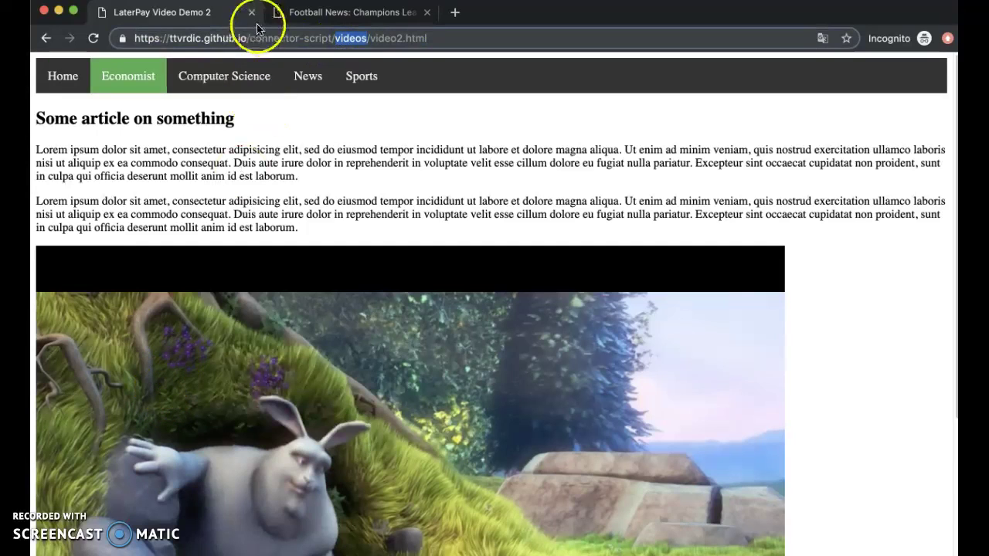
pyautogui.moveTo(247, 38); pyautogui.dragTo(368, 38)
pyautogui.click(353, 13)
pyautogui.moveTo(247, 38); pyautogui.dragTo(370, 32)
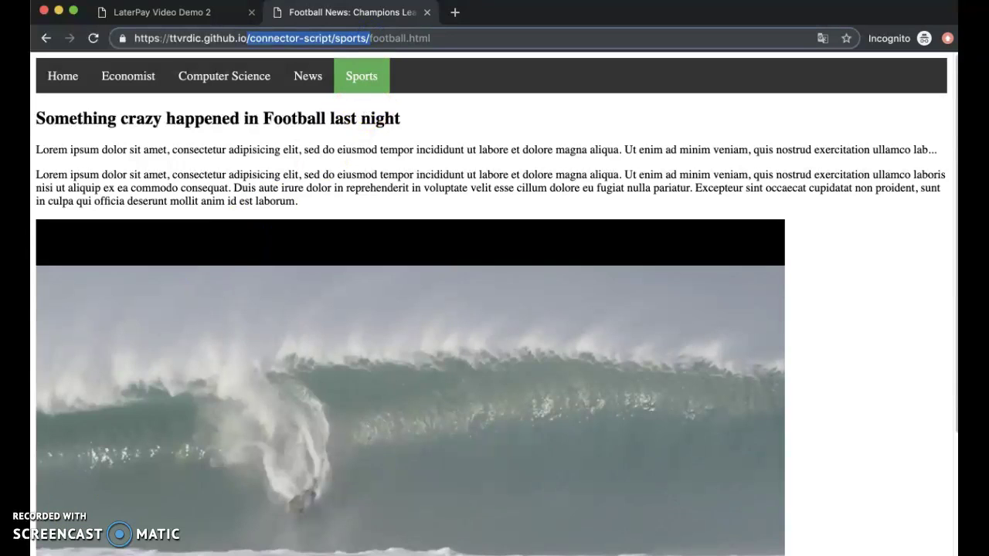
pyautogui.click(113, 529)
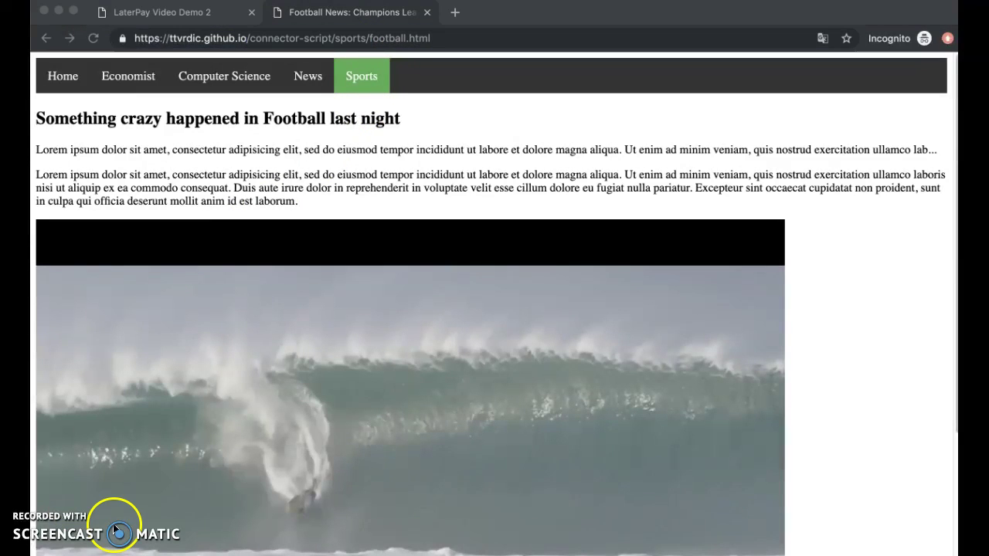
pyautogui.click(300, 236)
# Switch to the text editor and examine the HTML's JW Player and LaterPay script includes and the laterpayConnector block in the player setup.
pyautogui.press('super+Tab')
pyautogui.press('super+Tab')
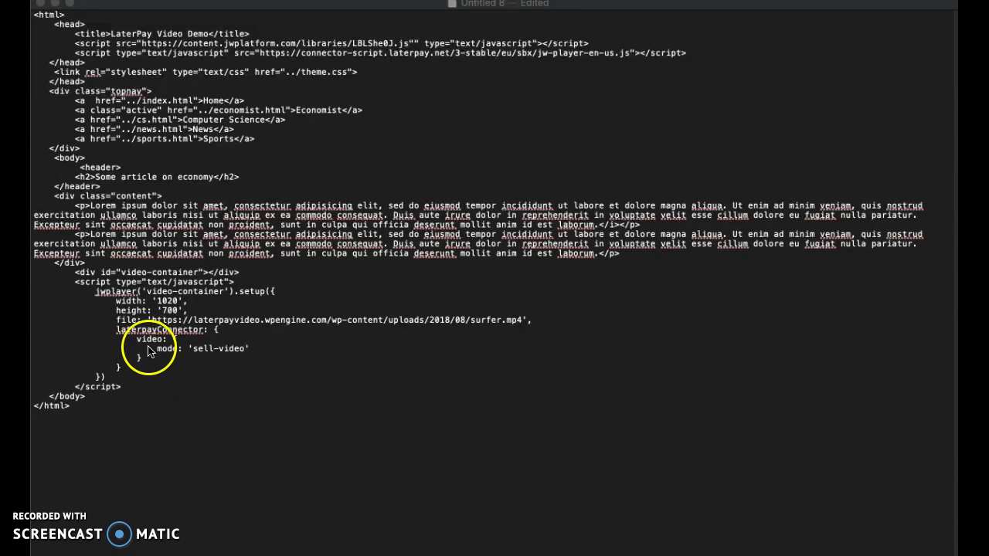
pyautogui.click(73, 52)
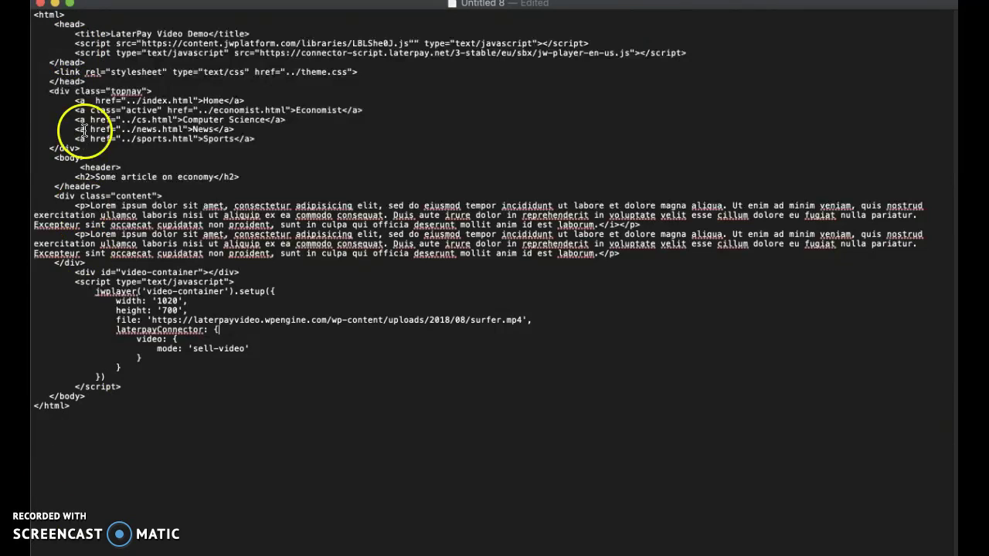
pyautogui.moveTo(75, 43); pyautogui.dragTo(593, 40)
pyautogui.moveTo(75, 53); pyautogui.dragTo(700, 53)
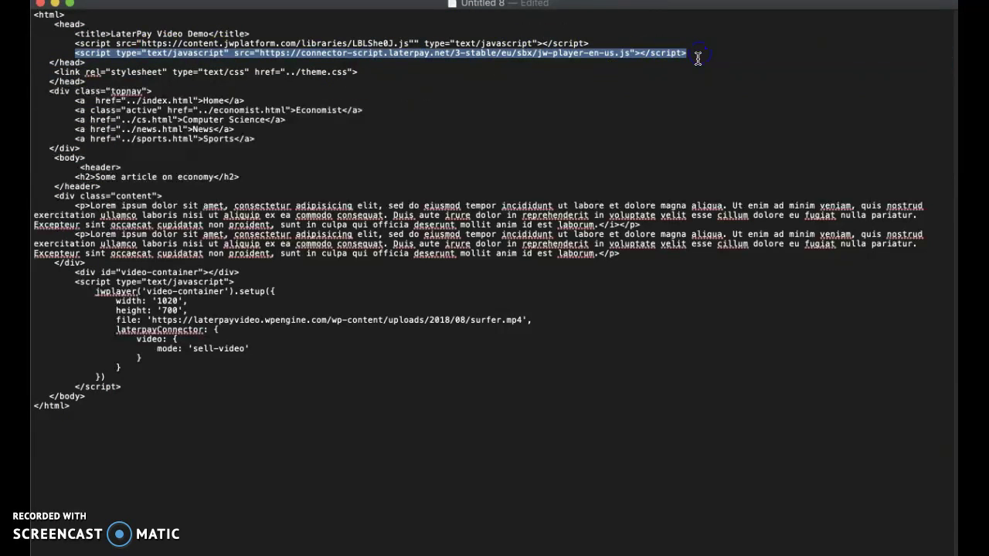
pyautogui.moveTo(74, 282); pyautogui.dragTo(127, 390)
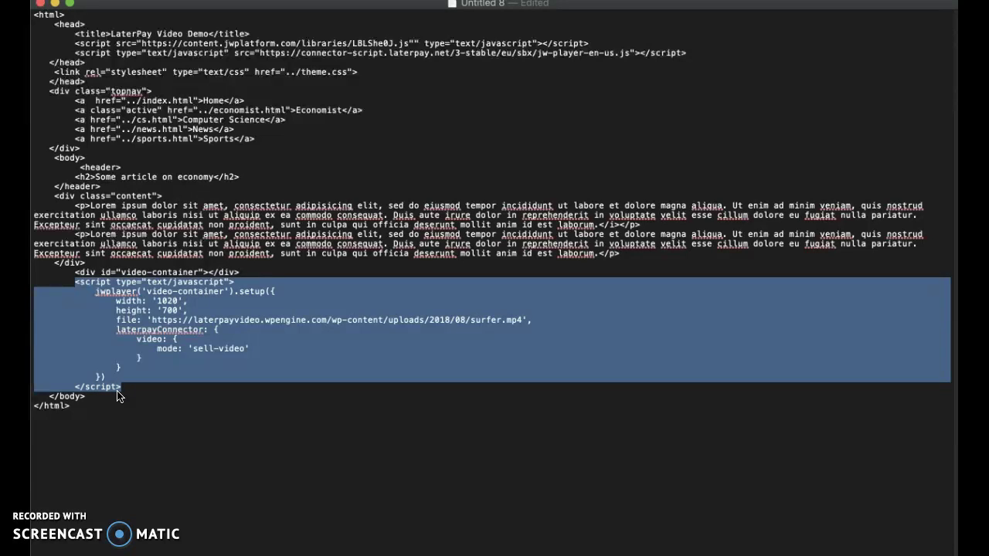
pyautogui.doubleClick(151, 330)
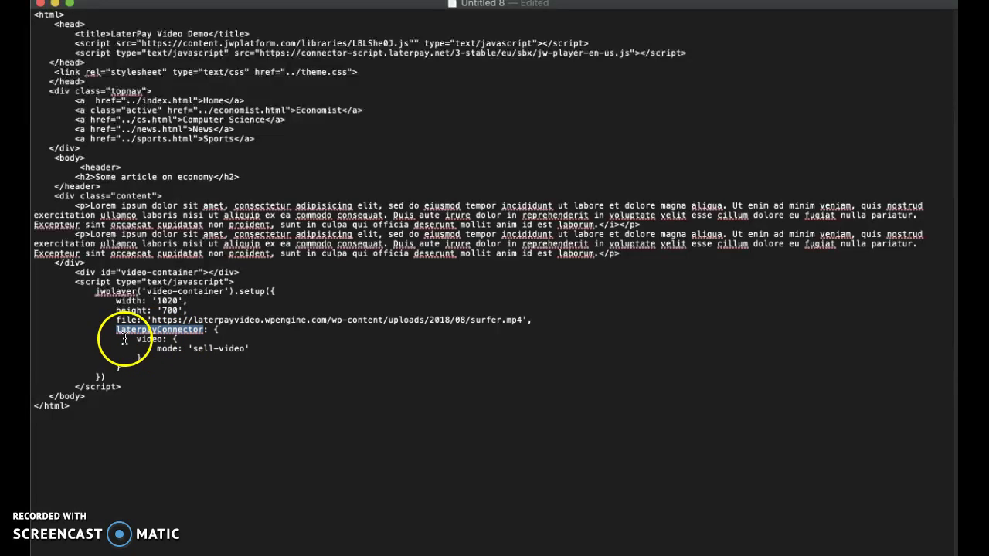
pyautogui.moveTo(116, 329); pyautogui.dragTo(133, 368)
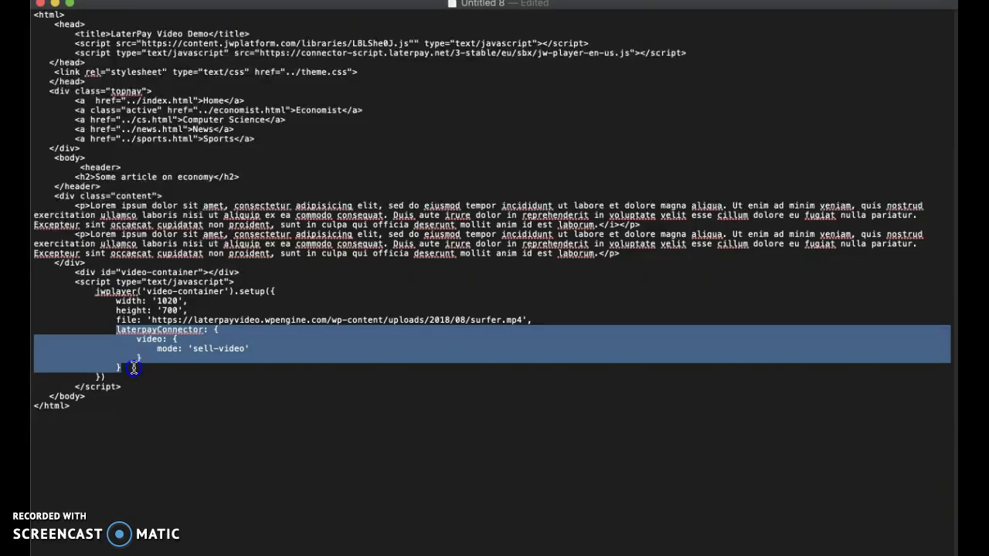
pyautogui.doubleClick(105, 294)
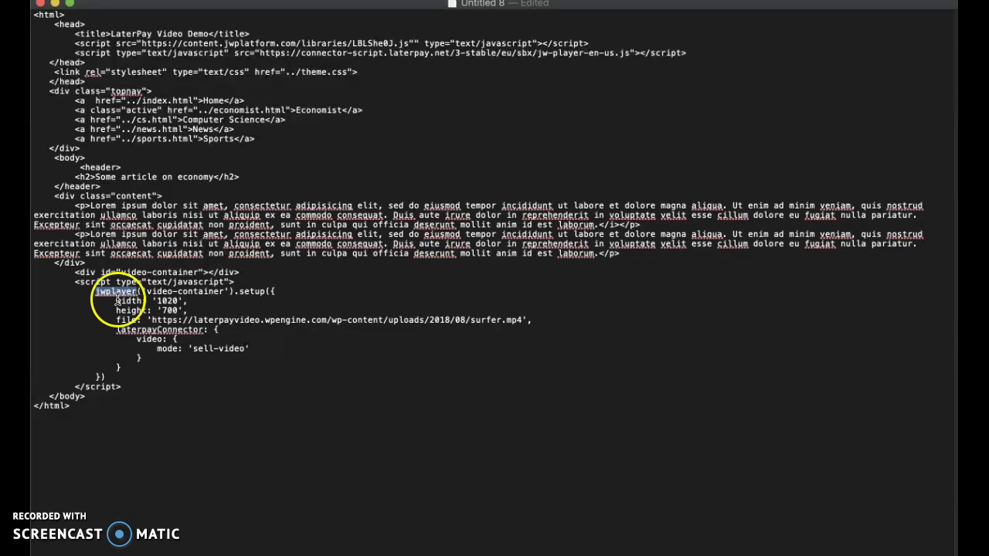
pyautogui.click(133, 330)
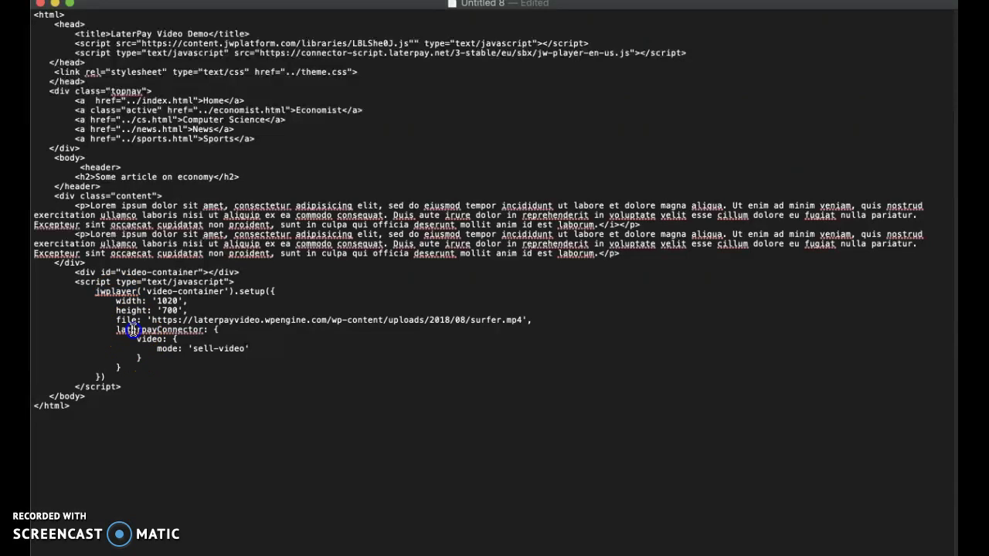
pyautogui.doubleClick(133, 330)
pyautogui.click(658, 397)
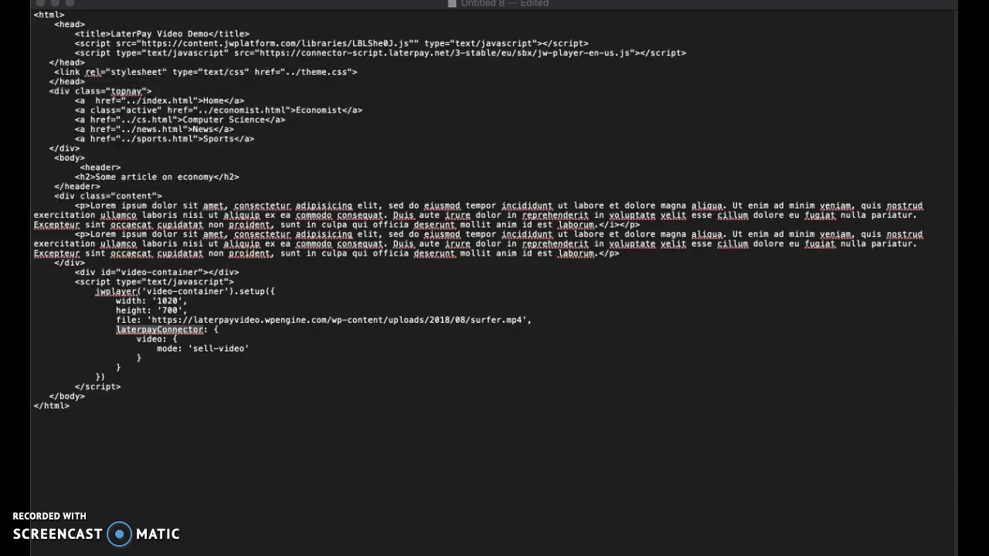
# Add an articleId property with an empty string value as the first line inside the laterpayConnector block.
pyautogui.click(172, 393)
pyautogui.click(237, 329)
pyautogui.press('Return')
pyautogui.press('Tab')
pyautogui.press('Tab')
pyautogui.press('Tab')
pyautogui.press('Tab')
pyautogui.write('articleId')
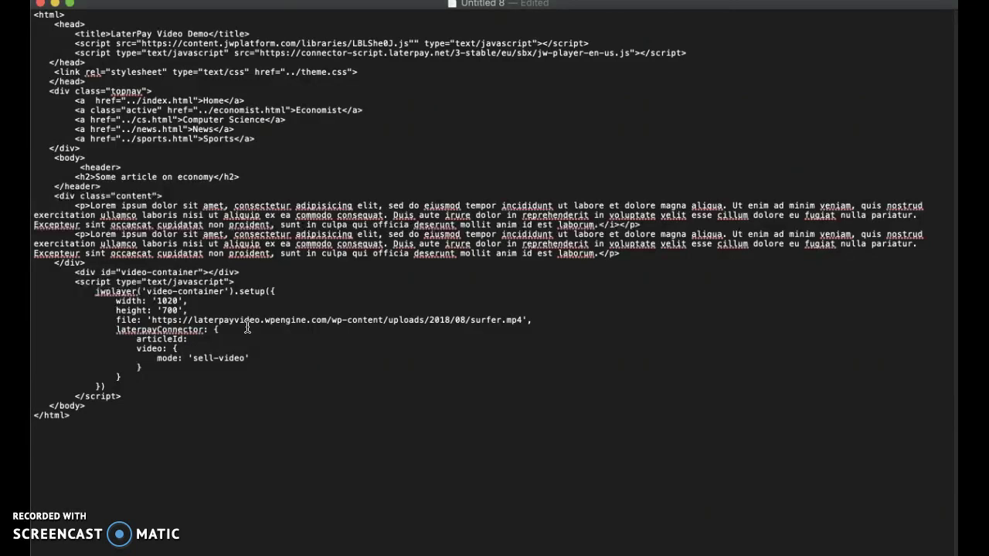
pyautogui.write(": '',")
# Fill in the articleId string with Single_Purchase_Video.
pyautogui.press('Left')
pyautogui.press('Left')
pyautogui.write('Single_Purchase_Videp')
pyautogui.press('BackSpace')
pyautogui.write('o')
# Switch to the Chrome window showing the Single Purchases page of the LaterPay Connector dashboard.
pyautogui.press('super+Tab')
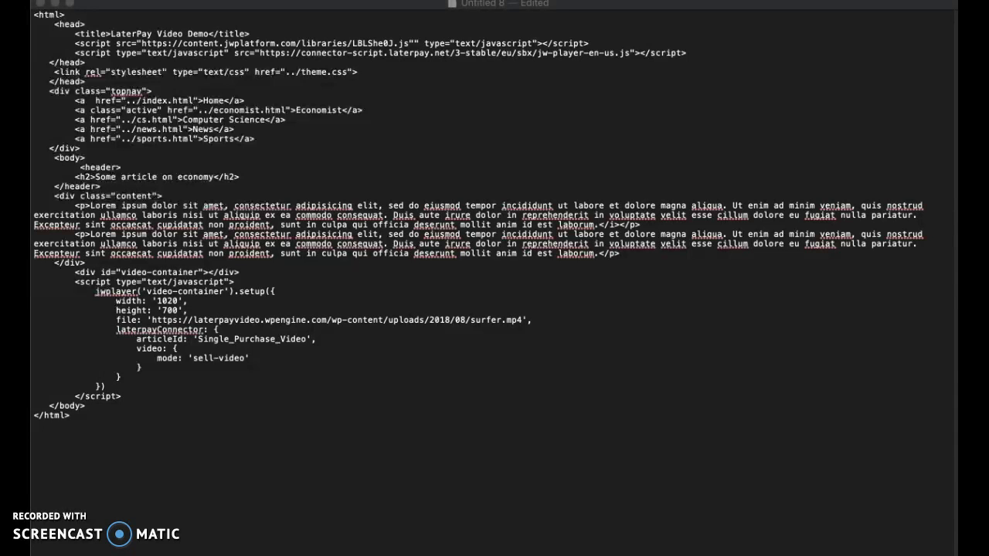
pyautogui.press('super+Tab')
pyautogui.press('super+Tab')
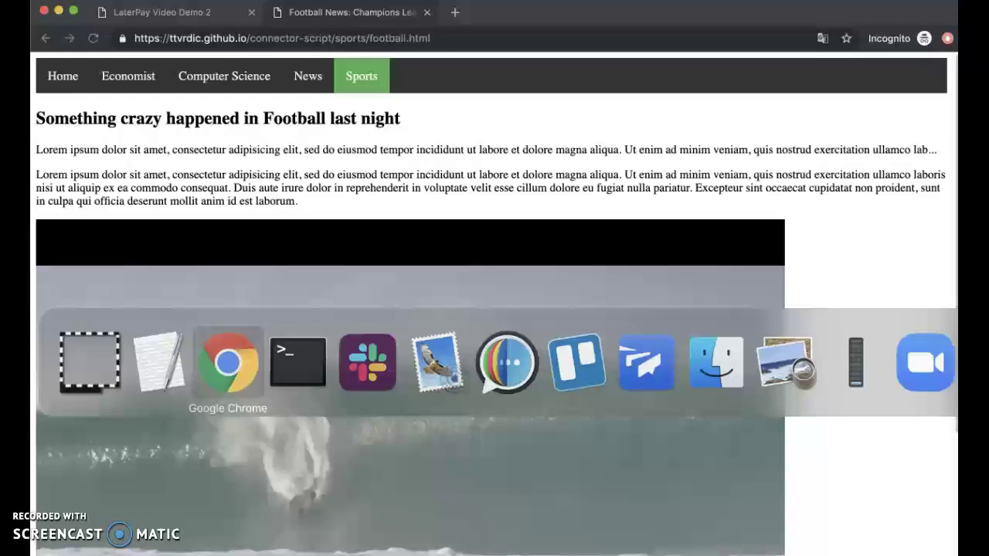
pyautogui.click(215, 14)
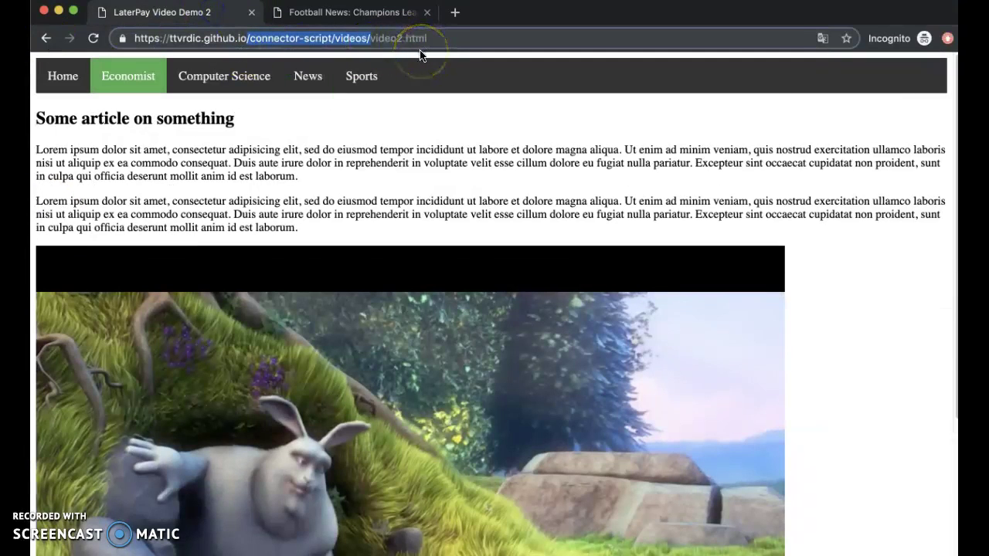
pyautogui.press('super+Tab')
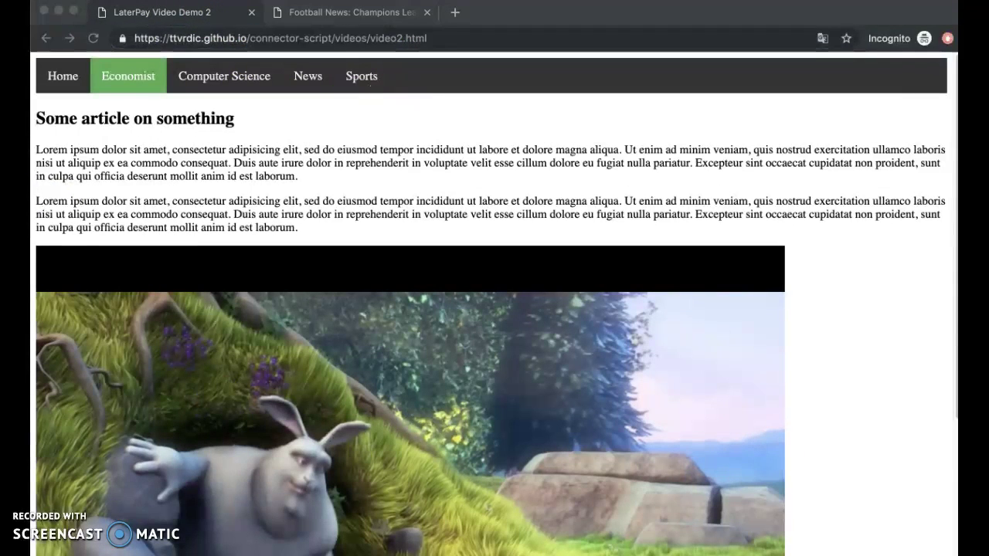
pyautogui.click(159, 403)
pyautogui.press('super+Tab')
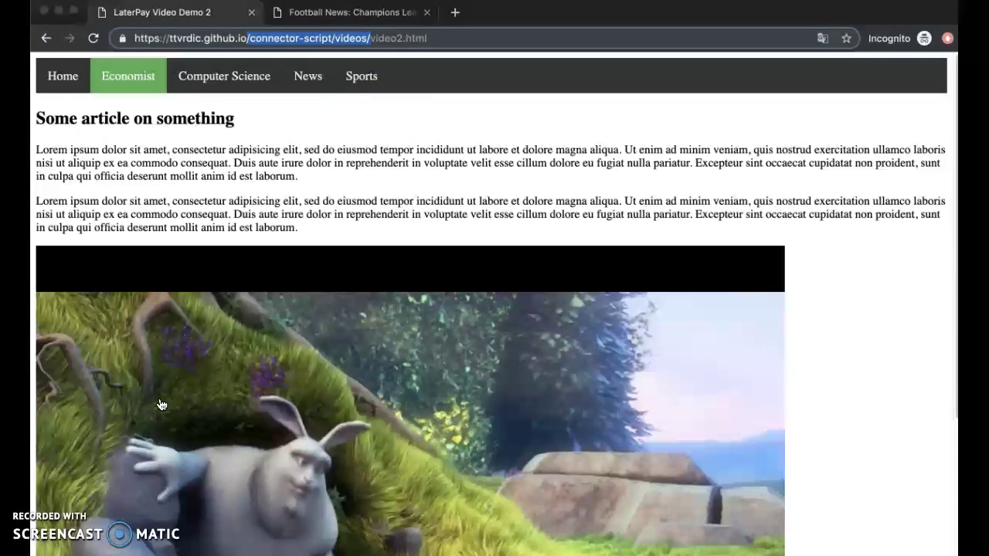
pyautogui.press('super+grave')
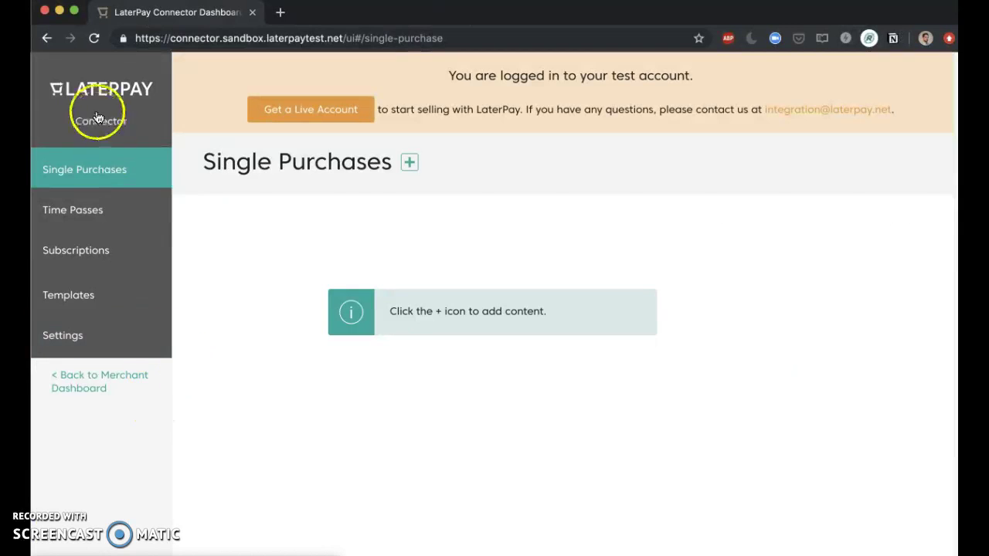
# Start a new single purchase and title it SinglePurchaseVideo.
pyautogui.click(409, 164)
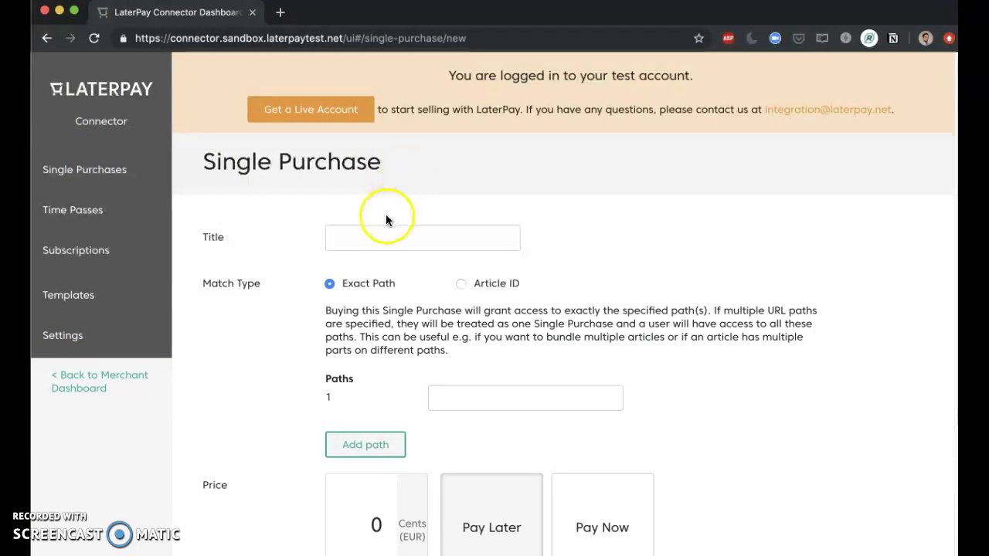
pyautogui.click(382, 232)
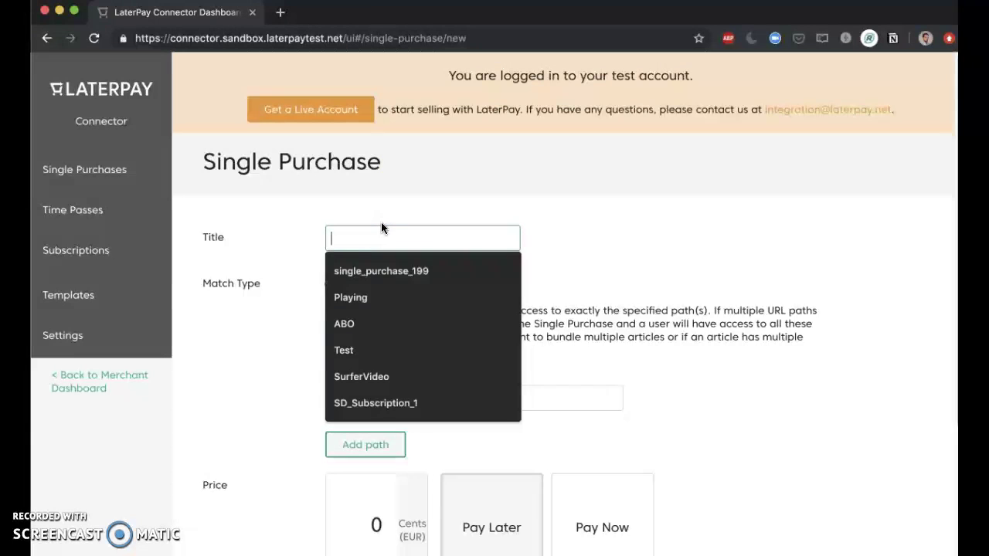
pyautogui.write('SinglePurchaseVideo')
pyautogui.click(190, 248)
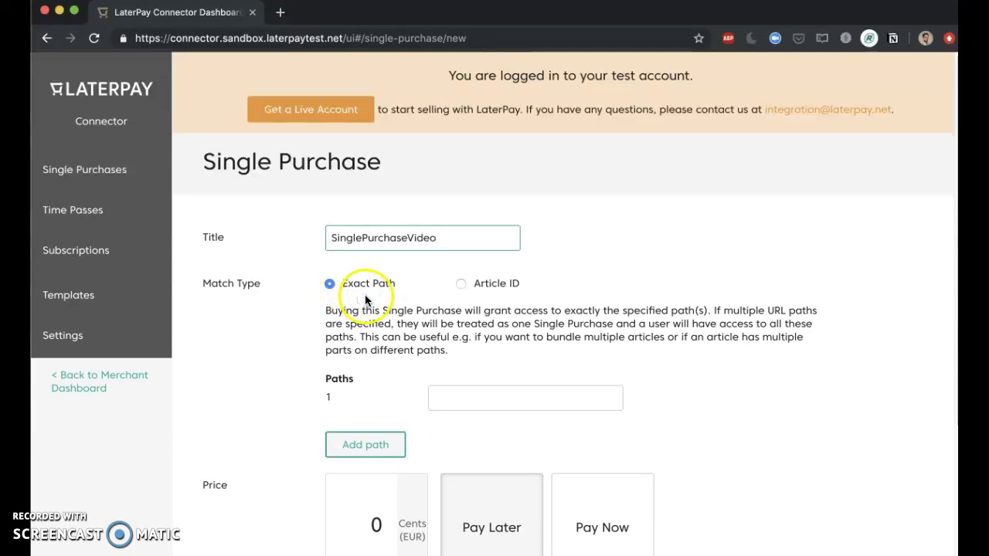
# Match the single purchase by Article ID, using Single_Purchase_Video as the ID.
pyautogui.click(461, 284)
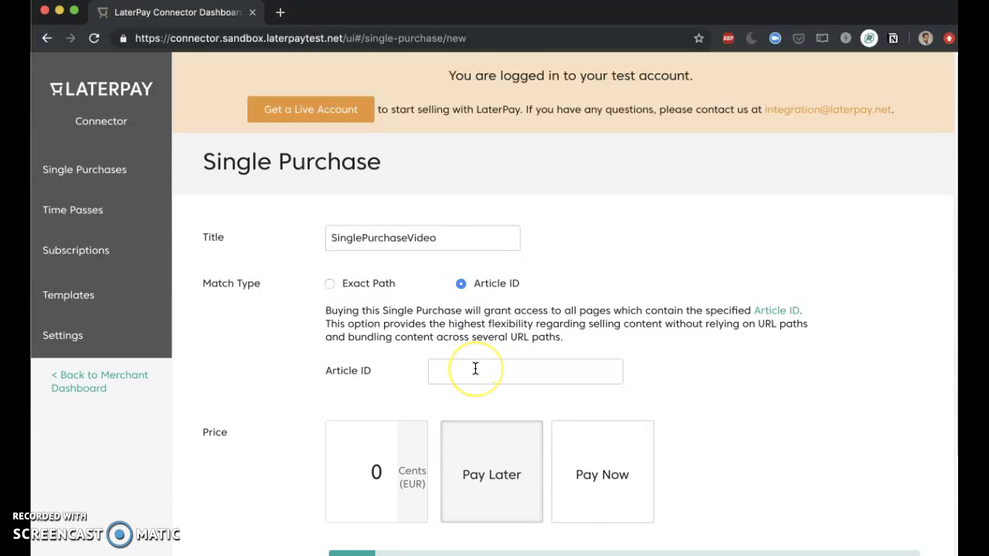
pyautogui.click(475, 369)
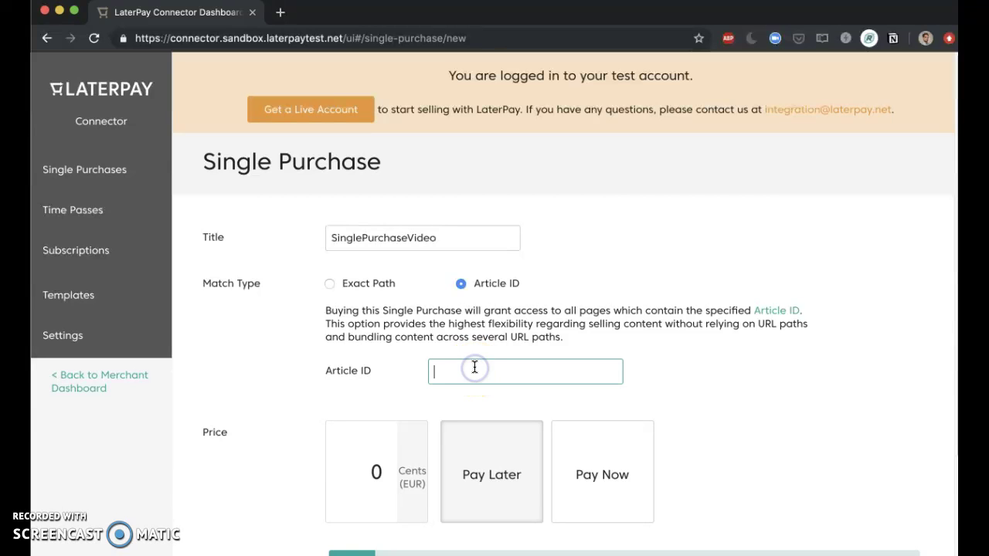
pyautogui.write('Single_Purchase_Video')
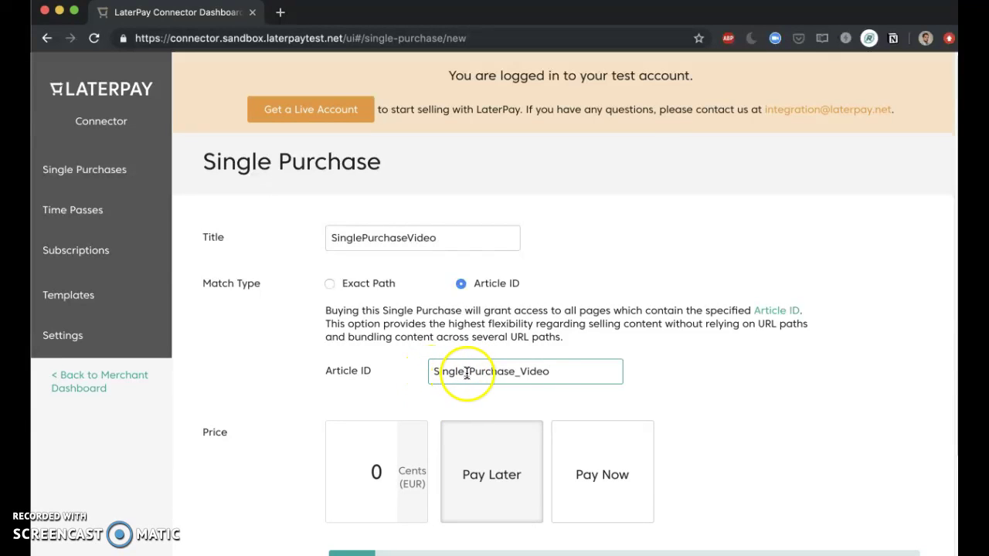
# Set the single purchase price to 200 cents and save the single purchase.
pyautogui.click(372, 463)
pyautogui.moveTo(362, 476); pyautogui.dragTo(445, 479)
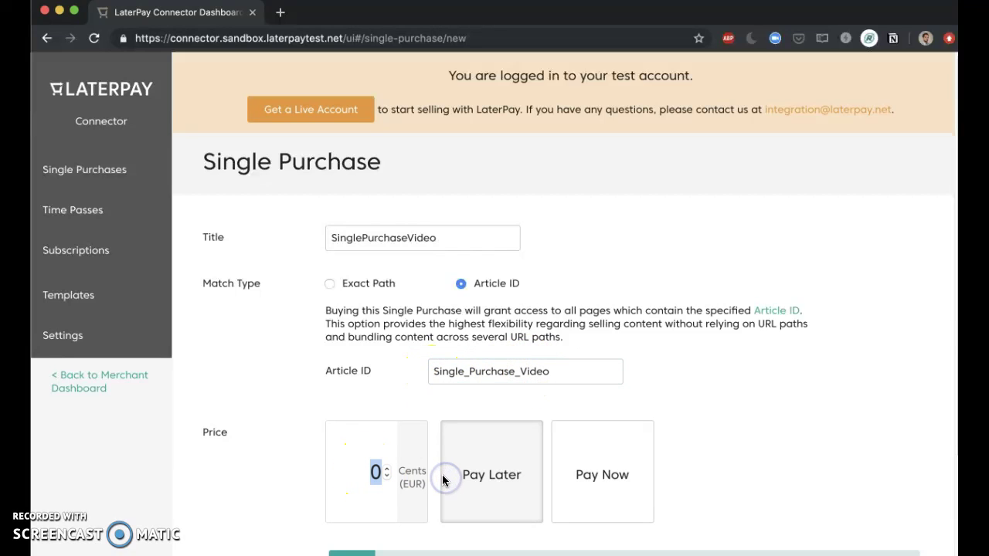
pyautogui.write('200')
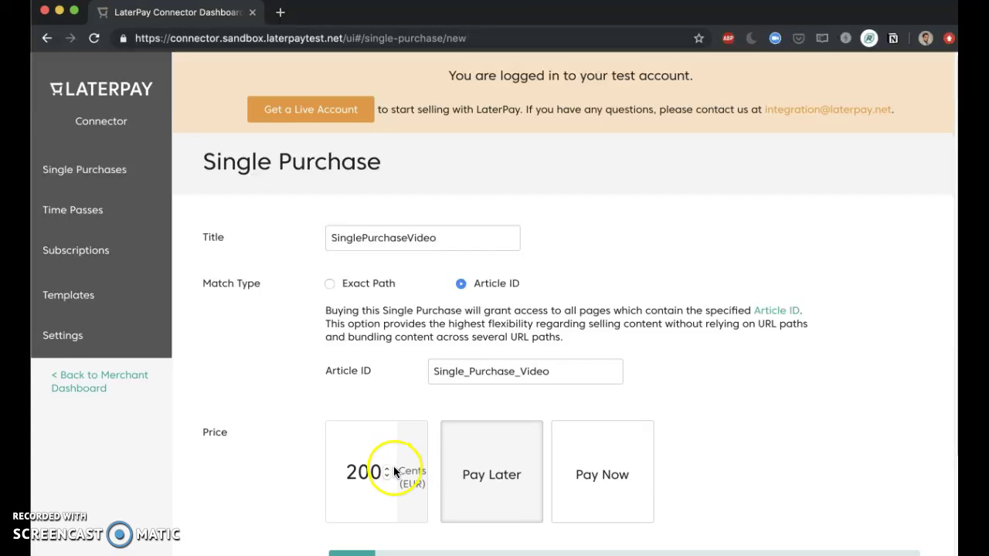
pyautogui.scroll(-3, 487, 472)
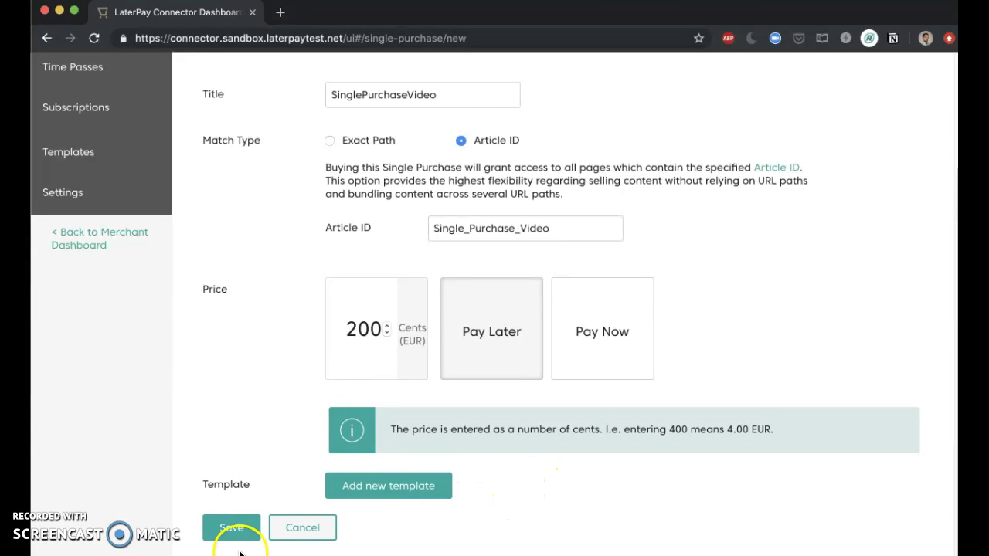
pyautogui.click(238, 528)
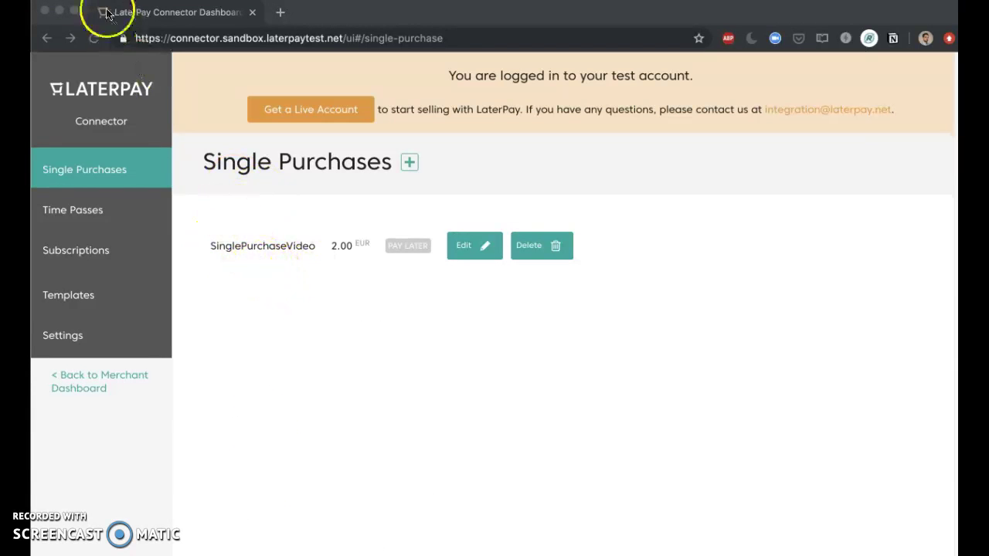
# Switch to the incognito window, reload the LaterPay Video Demo 2 page and check the purchase overlay on its video.
pyautogui.click(130, 15)
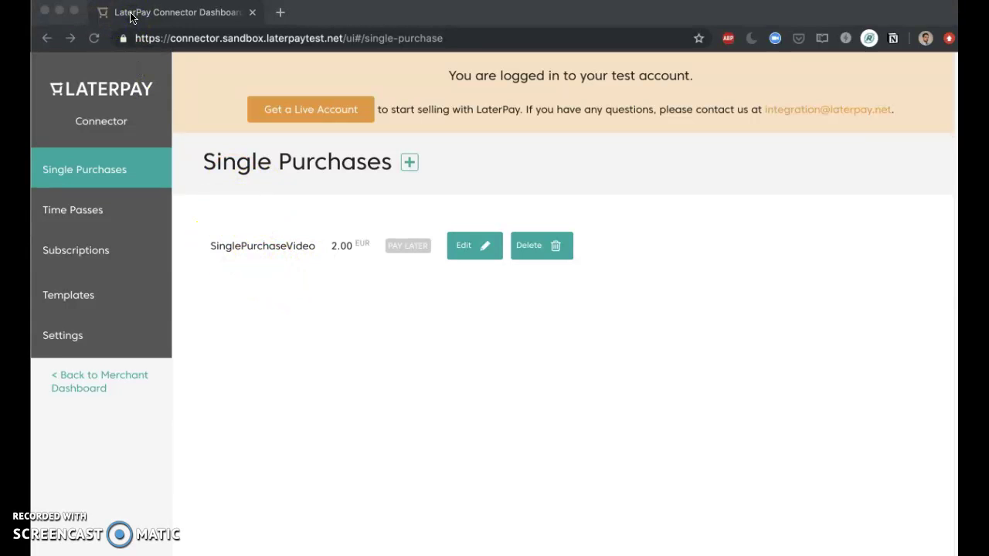
pyautogui.press('super+grave')
pyautogui.click(263, 19)
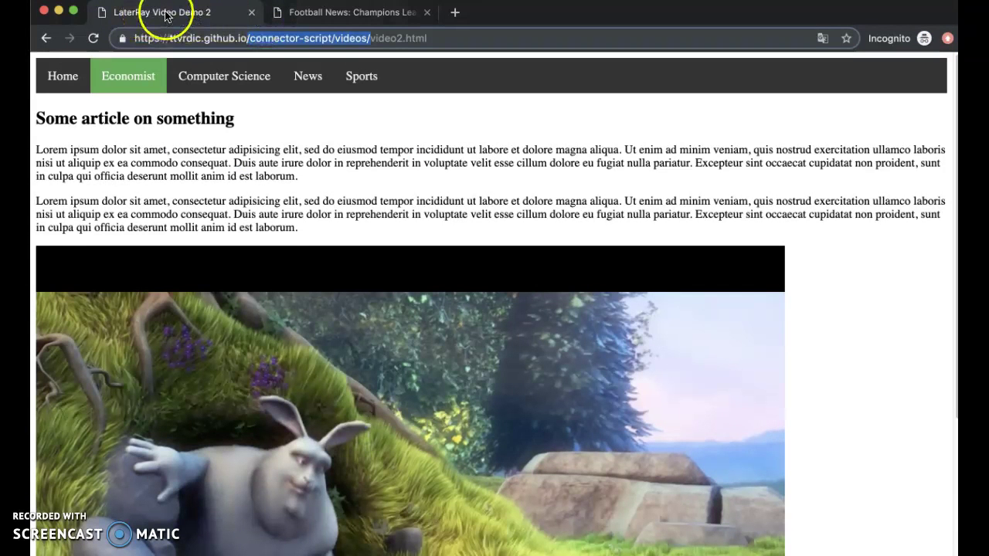
pyautogui.click(221, 79)
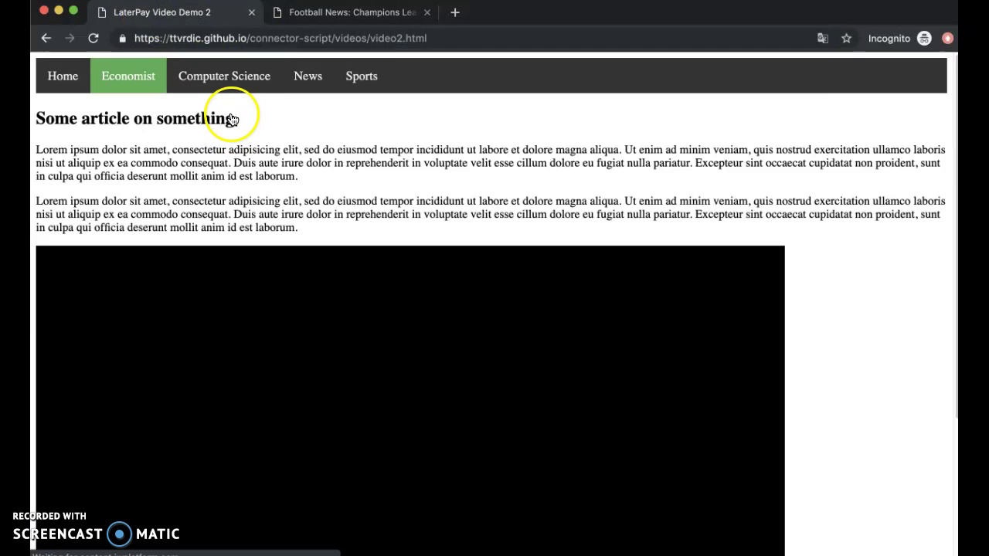
pyautogui.scroll(-3, 317, 329)
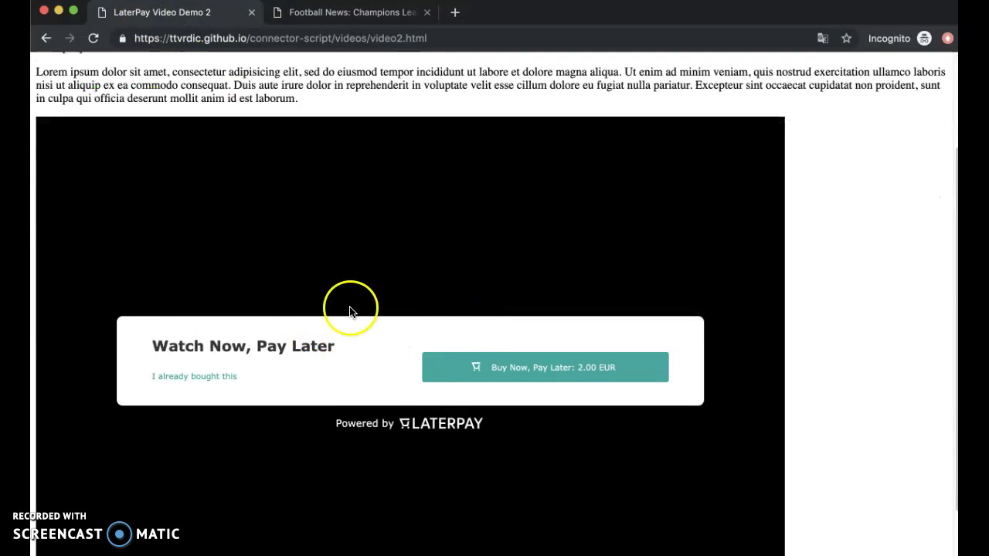
# Open the Football News page and play its video to check whether it is paywalled.
pyautogui.click(370, 20)
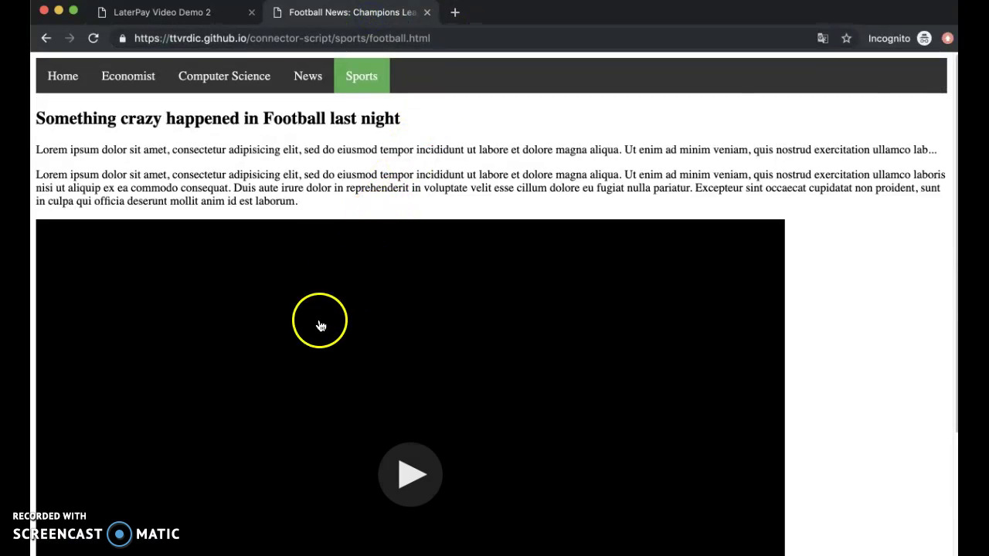
pyautogui.scroll(-3, 348, 344)
pyautogui.click(413, 340)
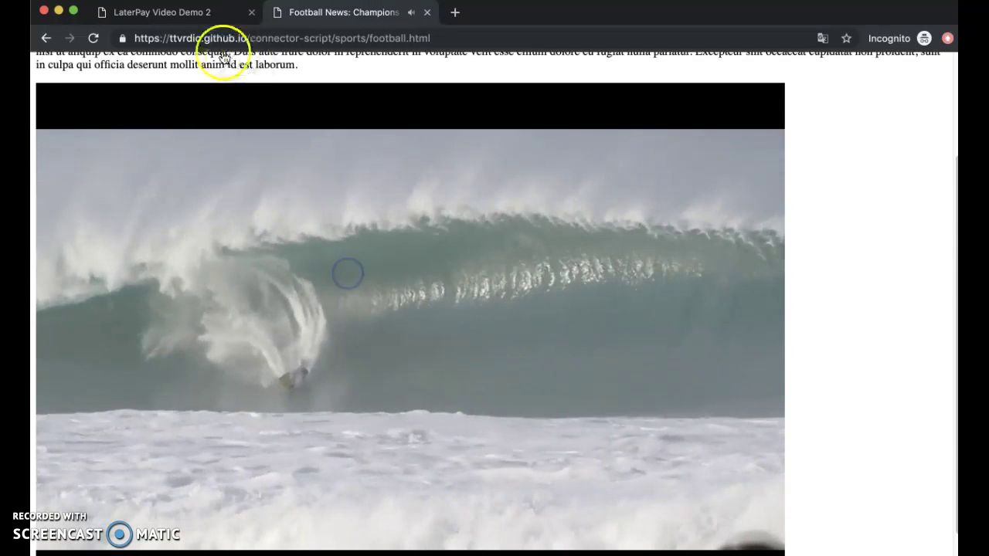
# Return to the LaterPay Video Demo 2 page and highlight the path connector-script/videos/video2.html in its URL.
pyautogui.click(193, 12)
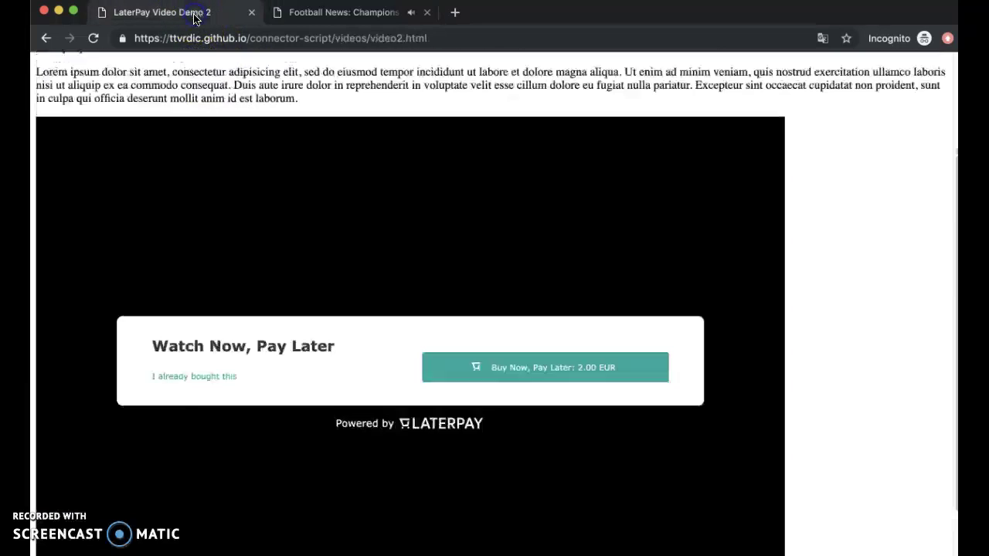
pyautogui.click(300, 275)
pyautogui.click(309, 540)
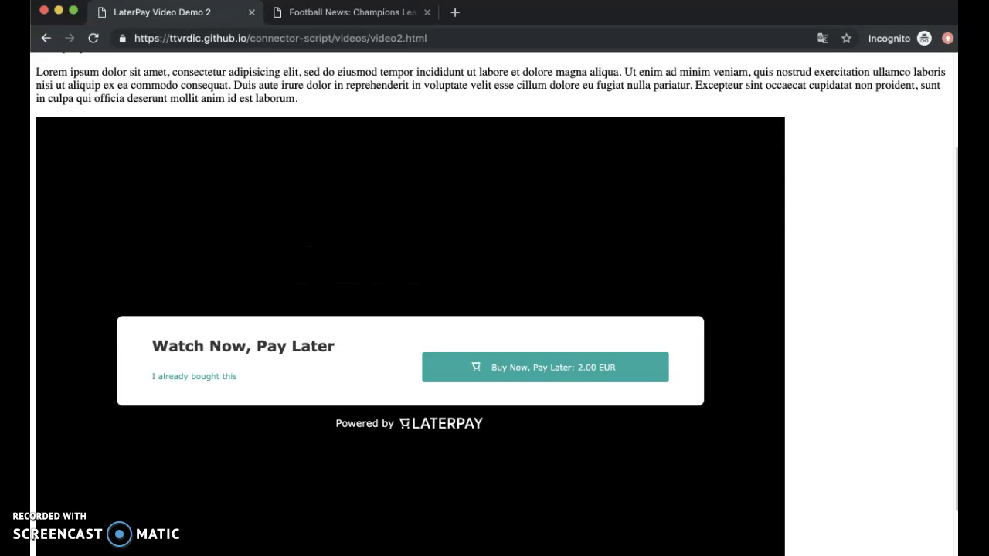
pyautogui.click(550, 532)
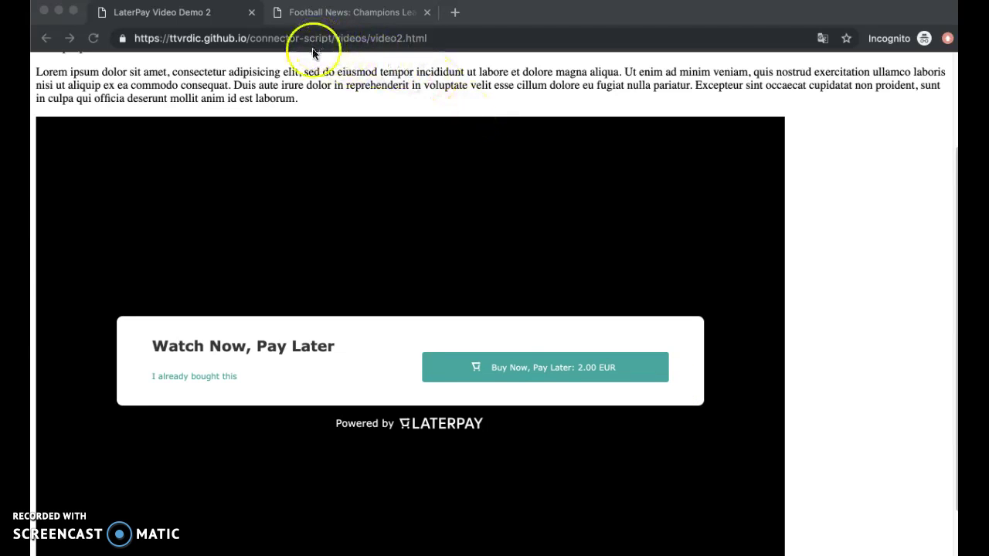
pyautogui.click(252, 39)
pyautogui.moveTo(250, 40); pyautogui.dragTo(441, 42)
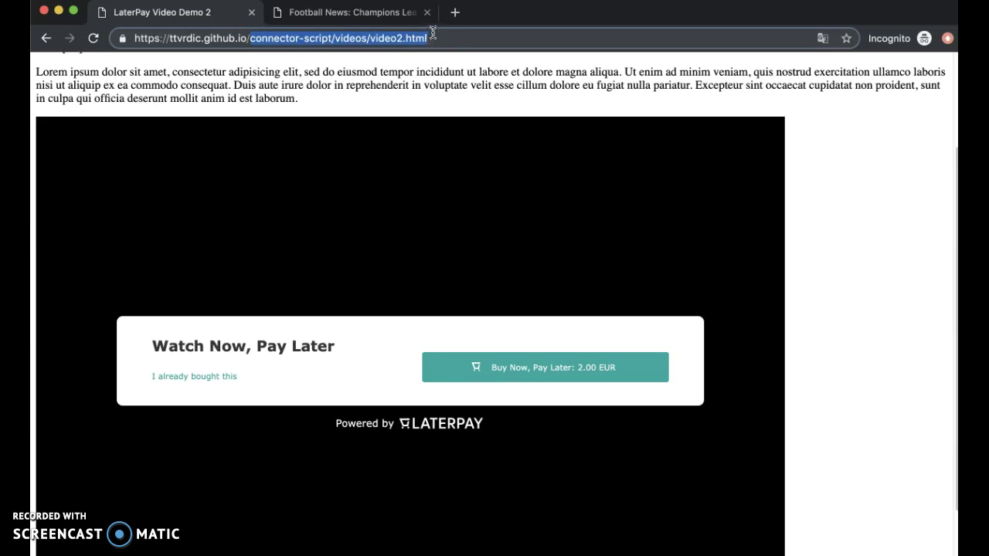
pyautogui.click(394, 147)
pyautogui.click(366, 165)
# Compare the LaterPay Video Demo 2 and Football News pages, examining their videos and the videos and sports folders in their URLs.
pyautogui.click(332, 12)
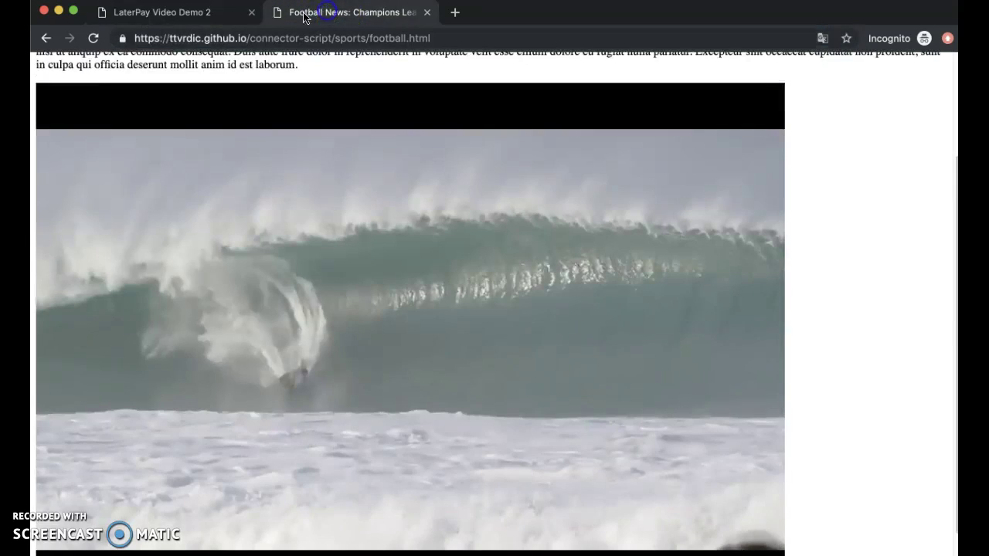
pyautogui.click(182, 14)
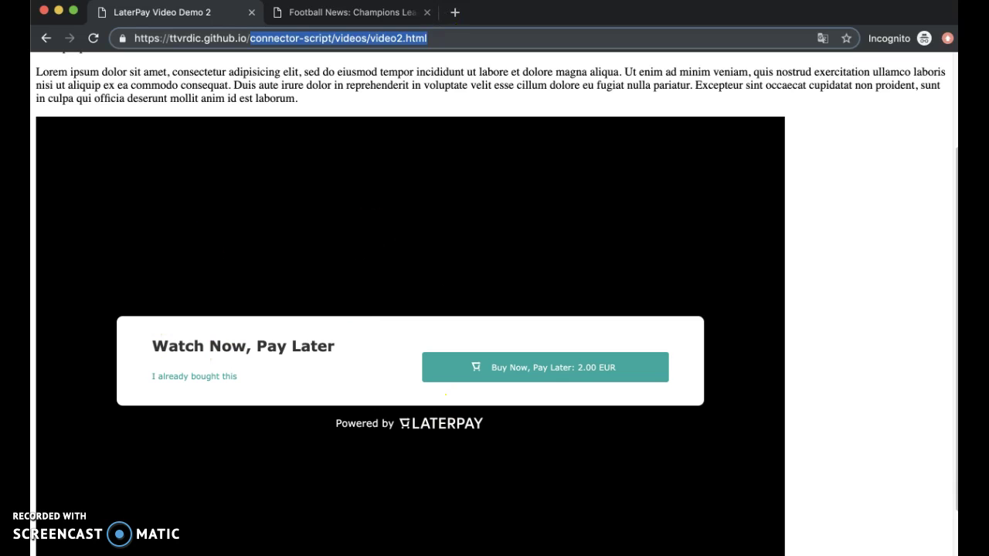
pyautogui.click(377, 13)
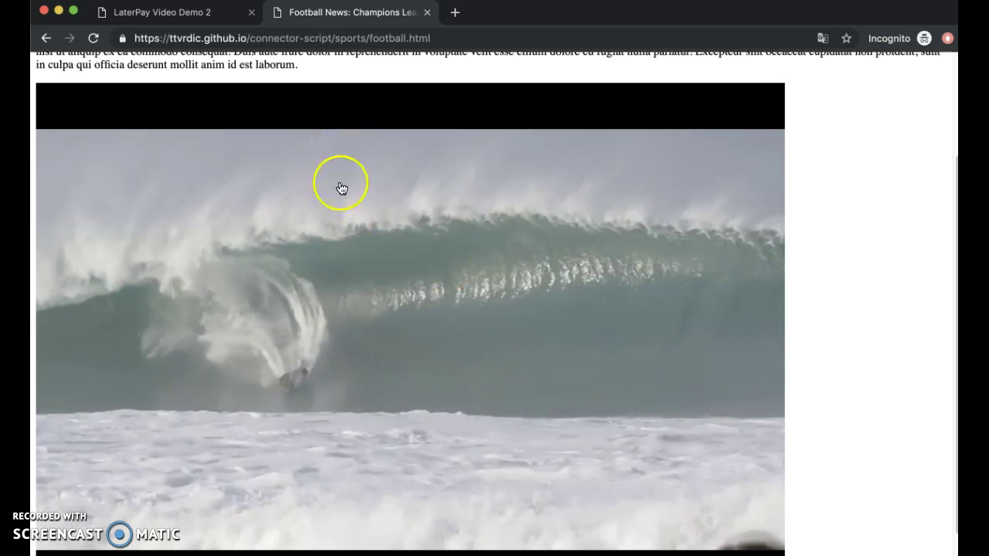
pyautogui.click(207, 13)
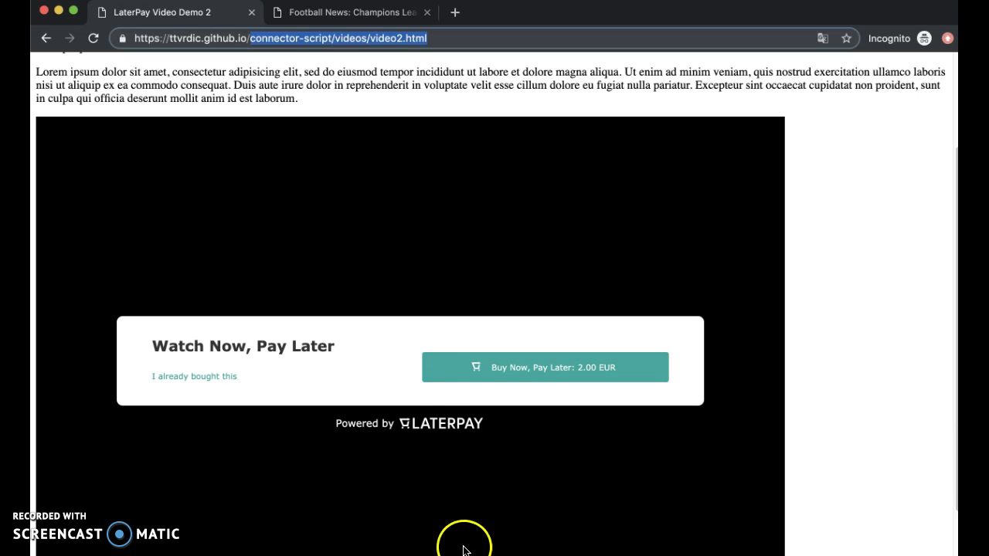
pyautogui.click(338, 17)
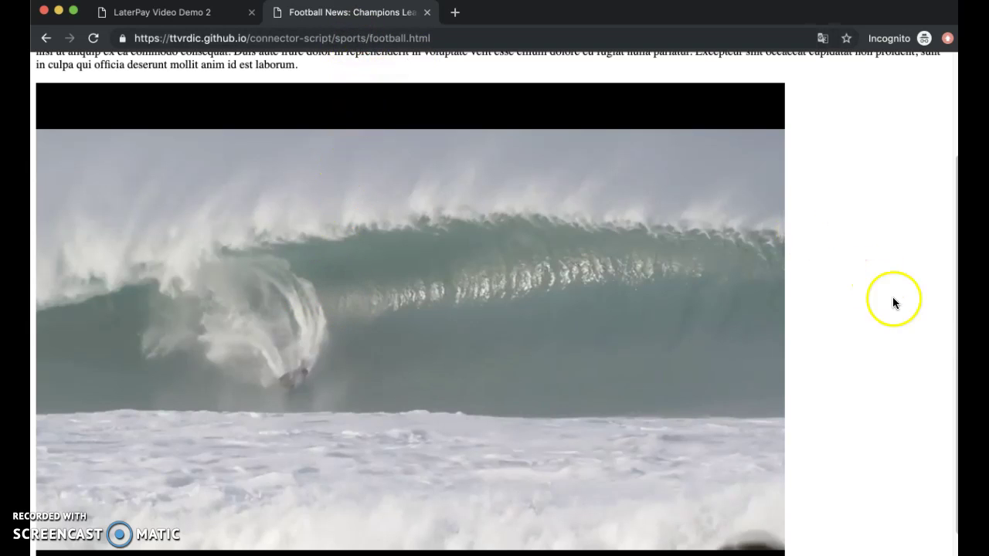
pyautogui.click(223, 13)
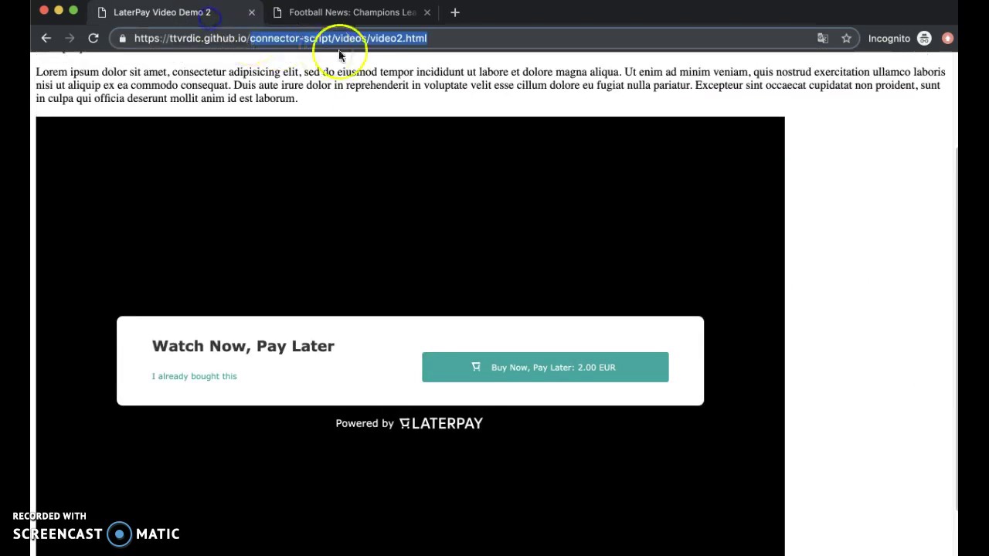
pyautogui.click(360, 13)
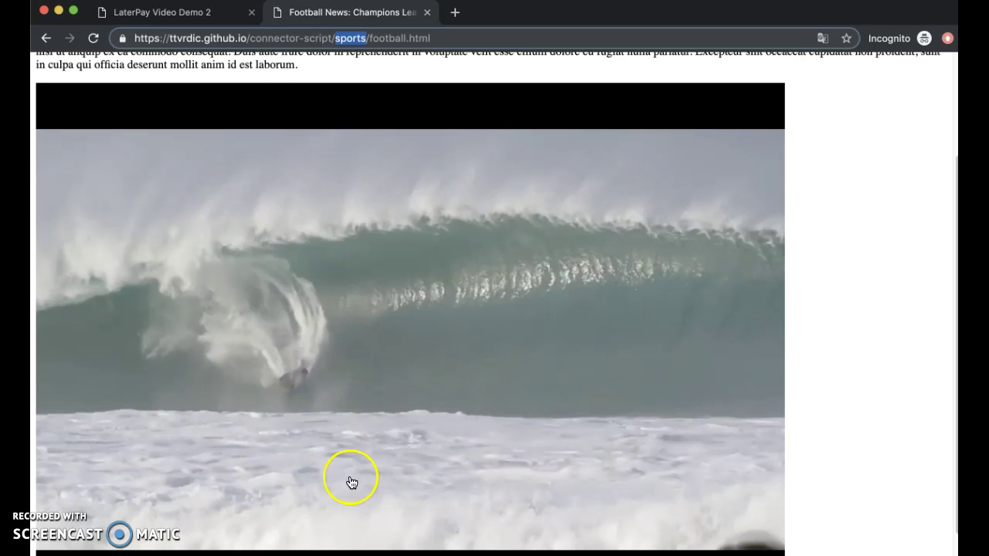
pyautogui.click(205, 14)
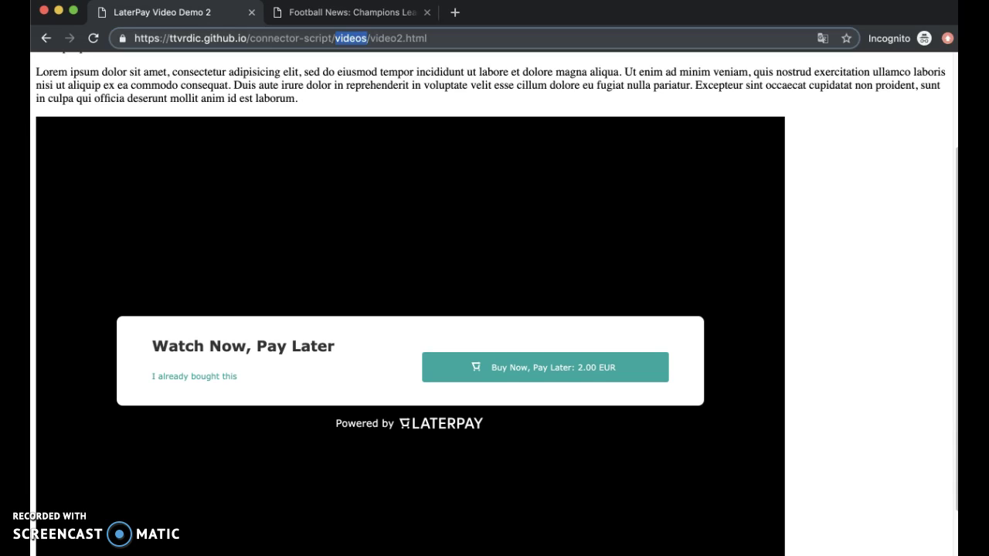
pyautogui.click(309, 12)
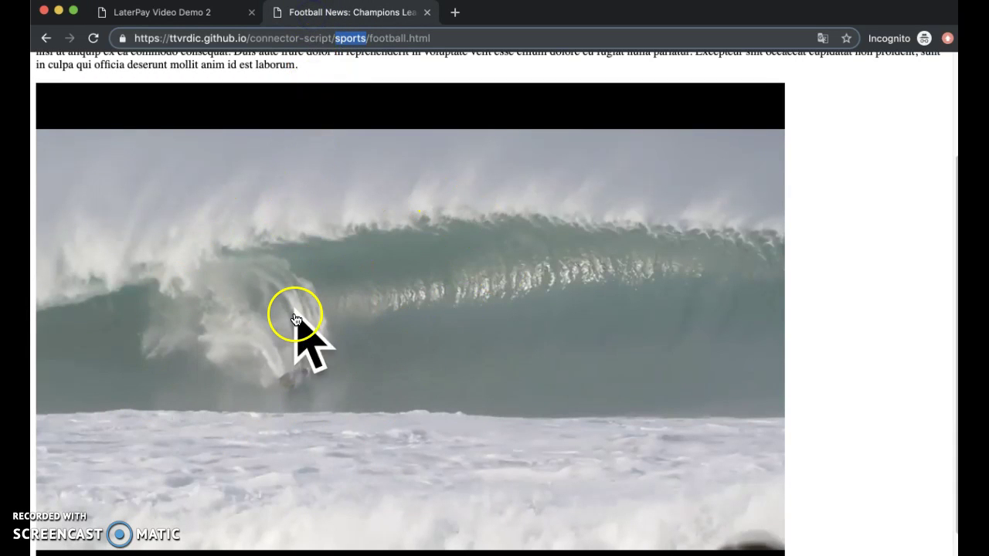
pyautogui.click(179, 20)
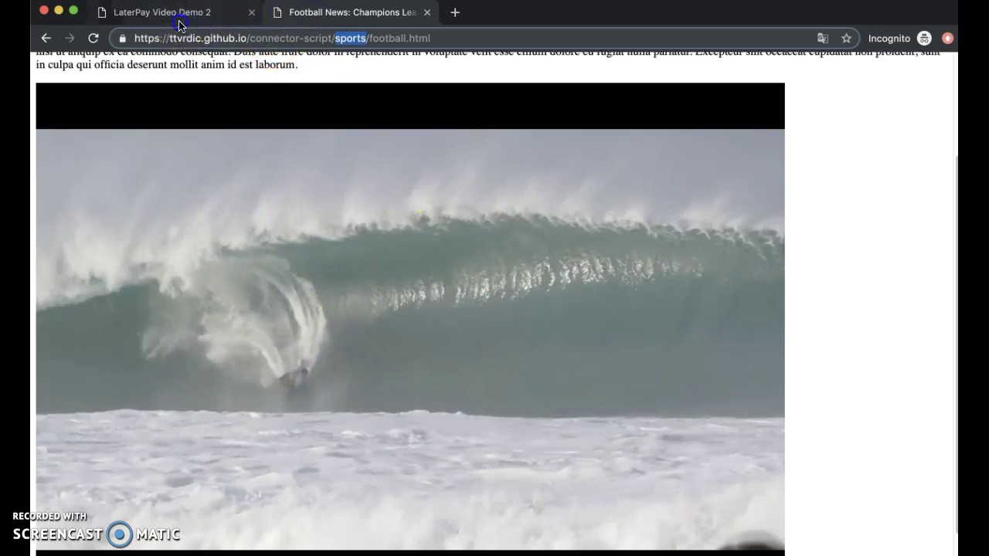
pyautogui.scroll(3, 77, 519)
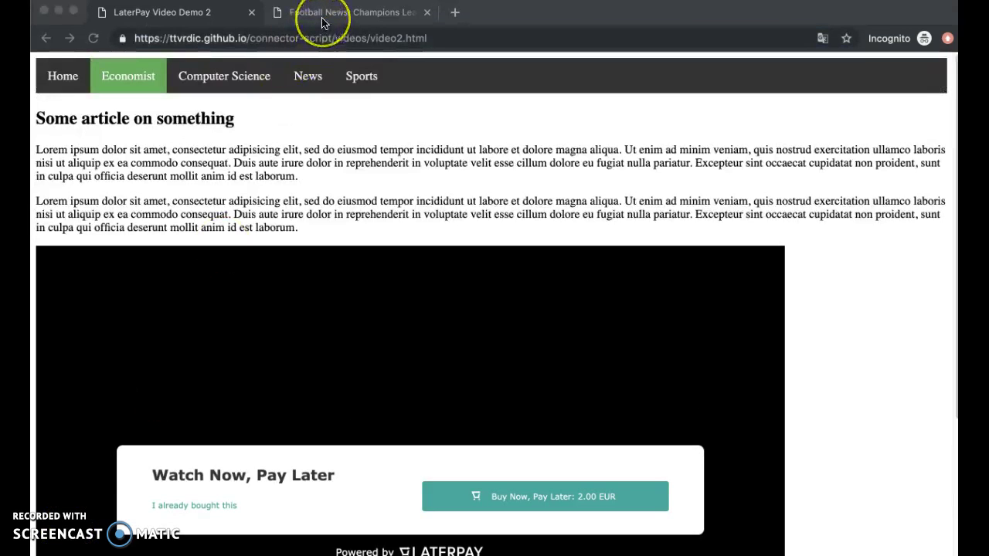
# Switch to the text editor, add articleID: 'Sports_Subscription', inside laterpayConnector in the football page code, and copy the ID.
pyautogui.press('super+Tab')
pyautogui.press('super+Tab')
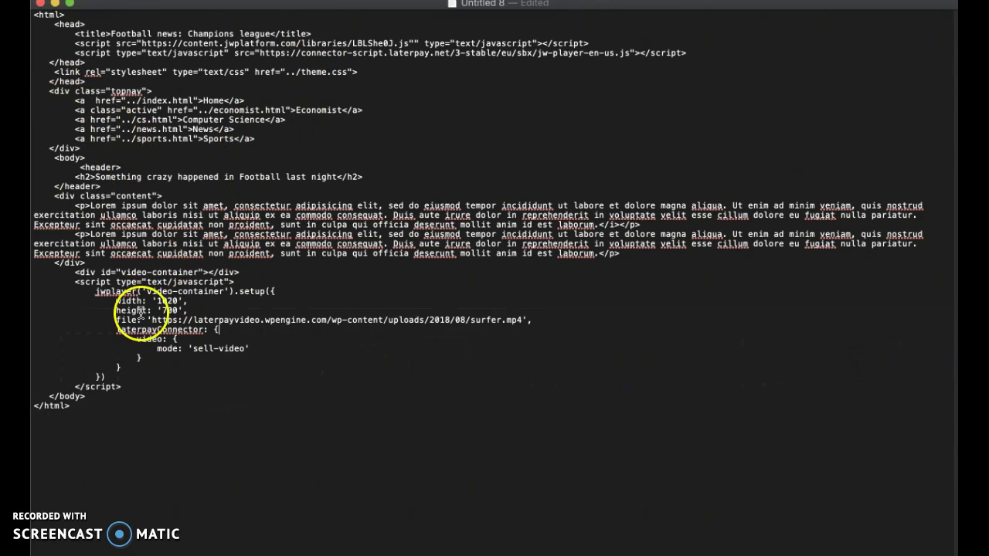
pyautogui.press('Return')
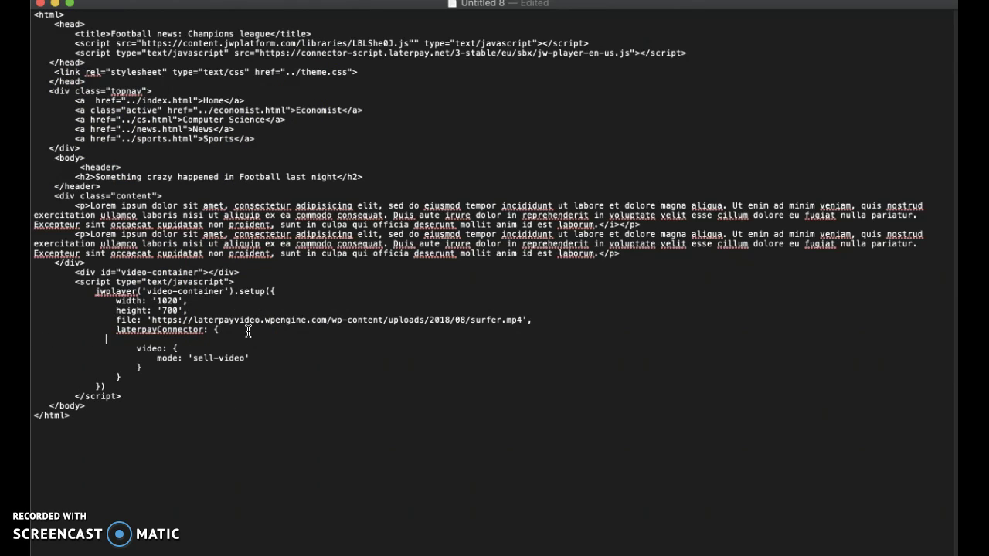
pyautogui.click(261, 333)
pyautogui.write("articleID: '',Sports_Subscription',")
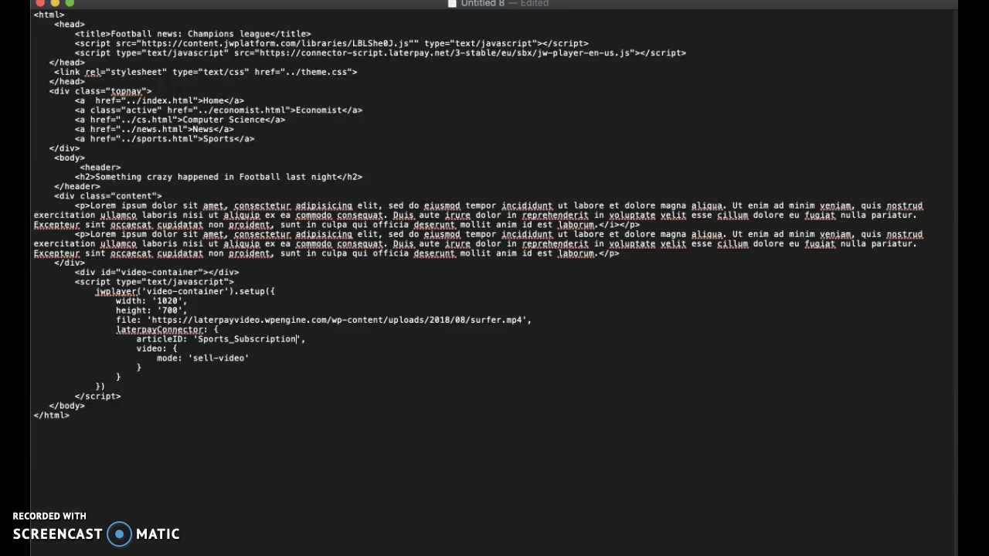
pyautogui.doubleClick(221, 340)
pyautogui.hotkey('ctrl', 'c')
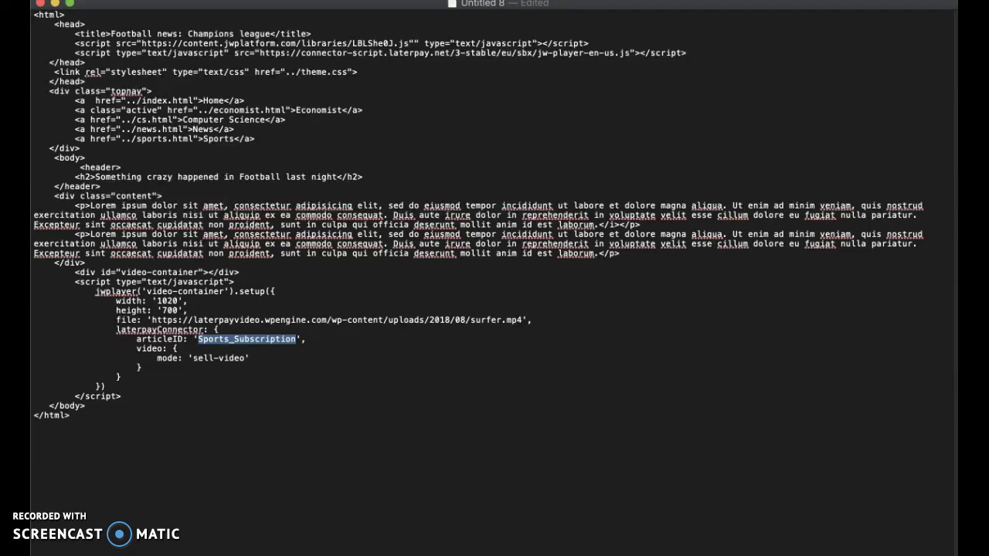
# Switch to the Chrome window with the LaterPay Connector dashboard and start a new subscription.
pyautogui.press('super+Tab')
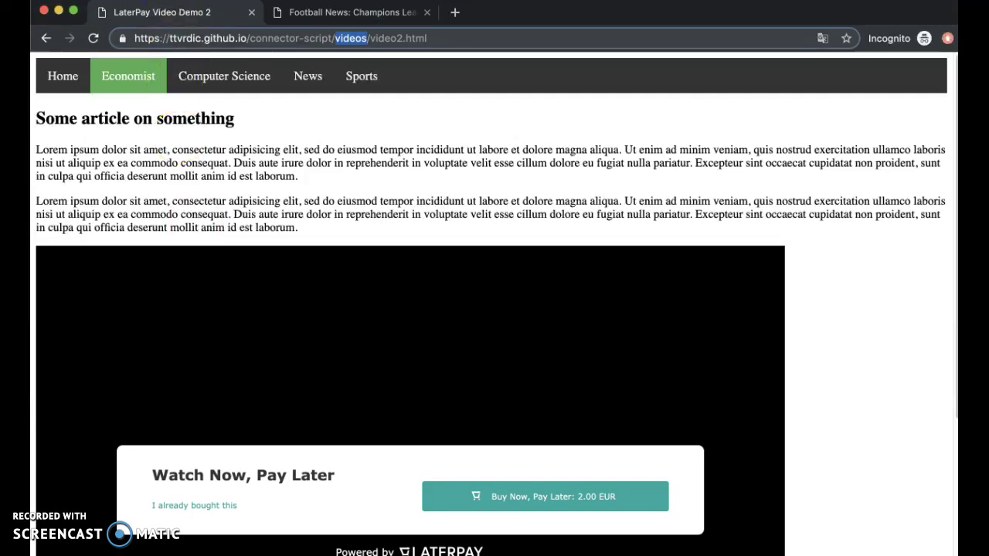
pyautogui.press('super+grave')
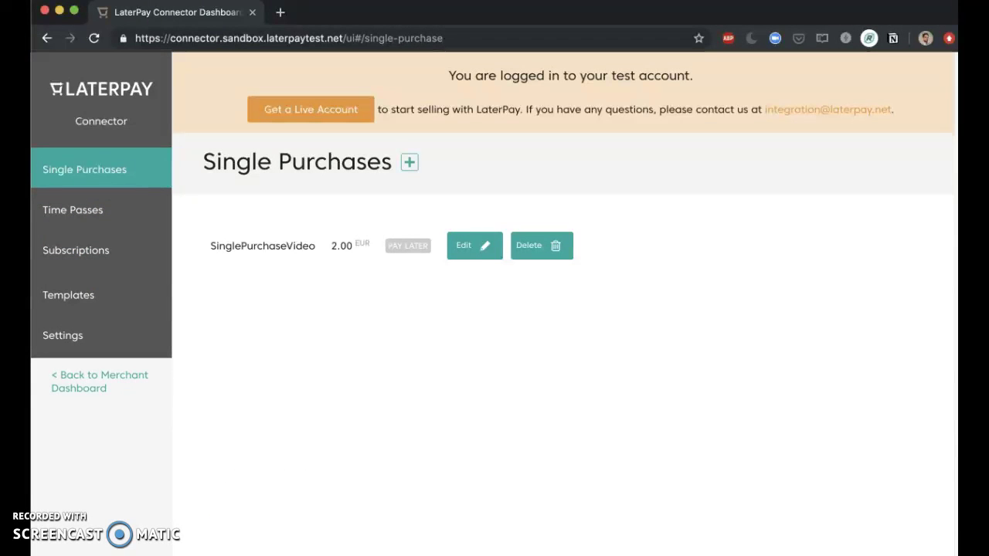
pyautogui.click(126, 249)
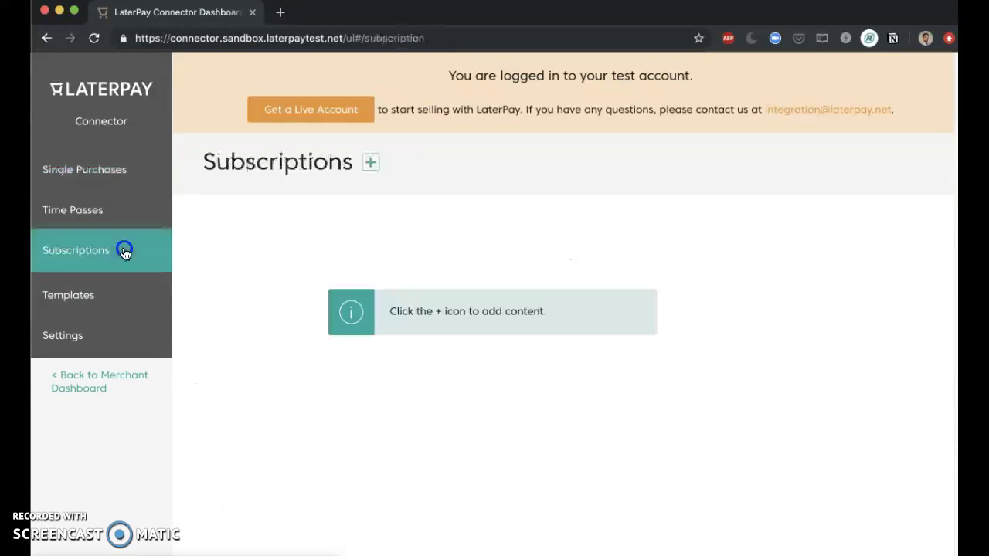
pyautogui.click(370, 163)
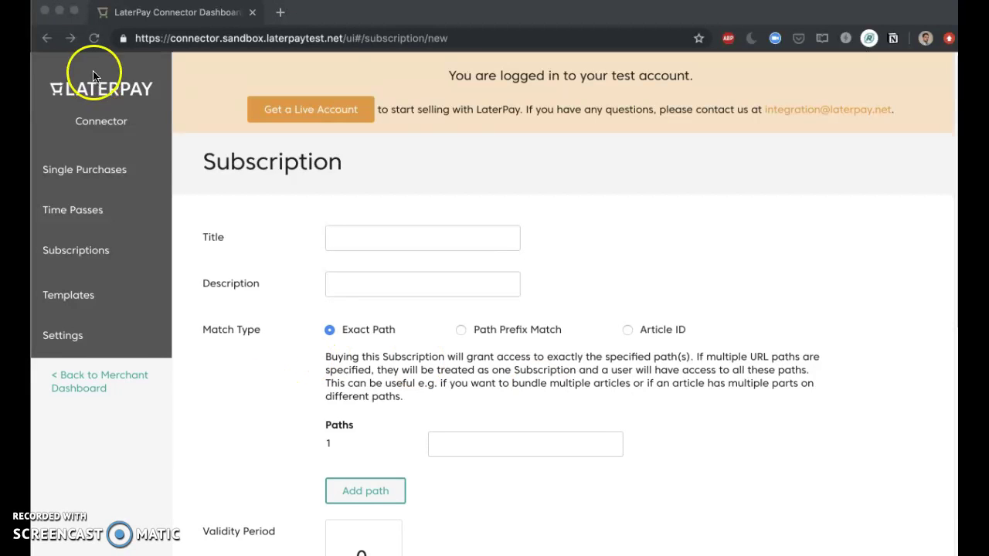
# Title the subscription "Sports videos" and describe it as "Subscribe to all the sports videos!".
pyautogui.click(383, 239)
pyautogui.write('Sports videos')
pyautogui.press('Tab')
pyautogui.press('super+Tab')
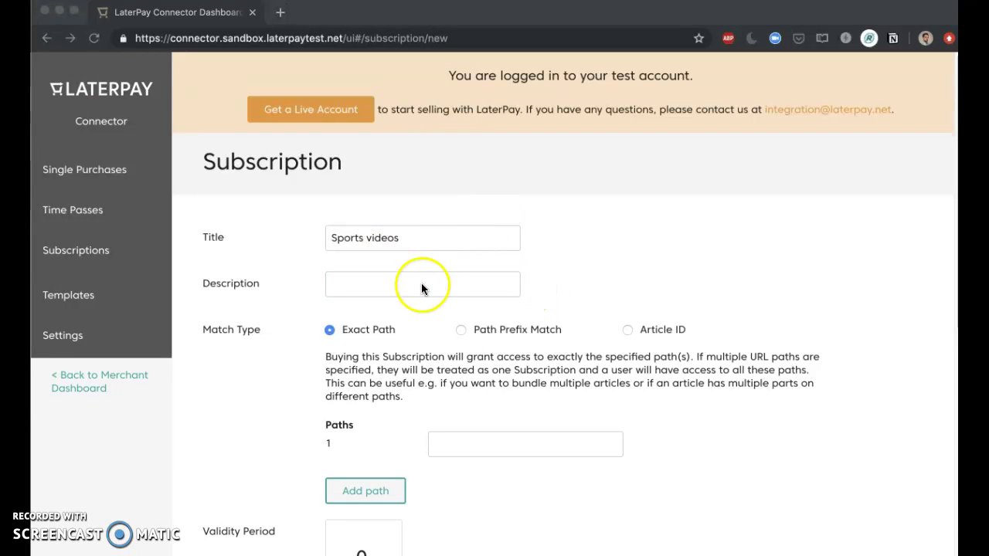
pyautogui.click(391, 284)
pyautogui.write('Subscribe to all the sports videos!')
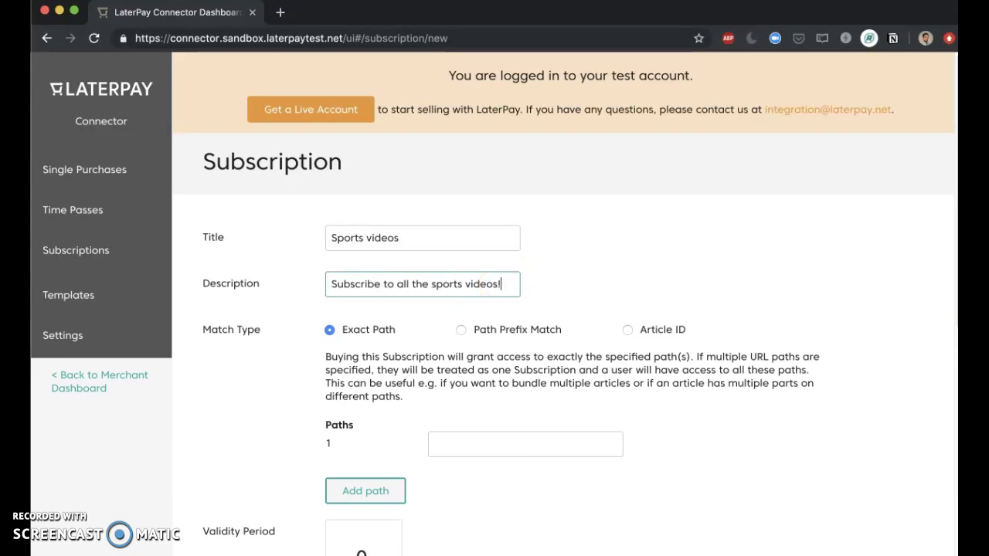
# Match the subscription by Article ID, using the copied ID Sports_Subscription.
pyautogui.press('super+Tab')
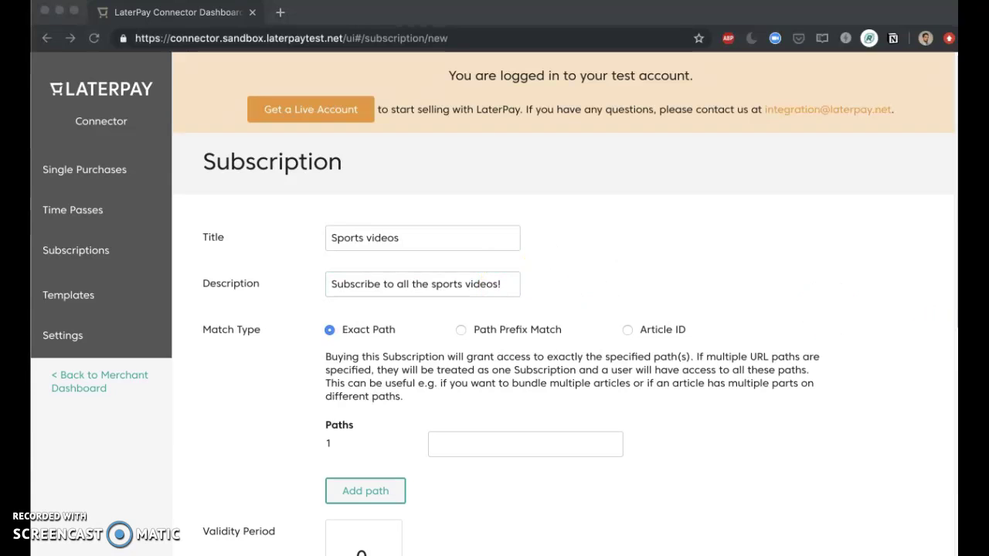
pyautogui.click(628, 332)
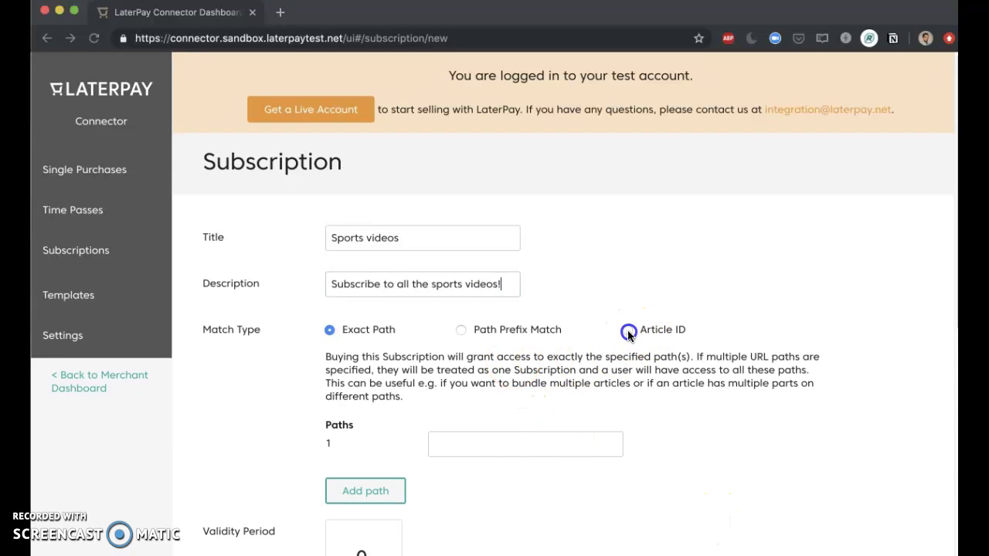
pyautogui.click(497, 418)
pyautogui.hotkey('ctrl', 'v')
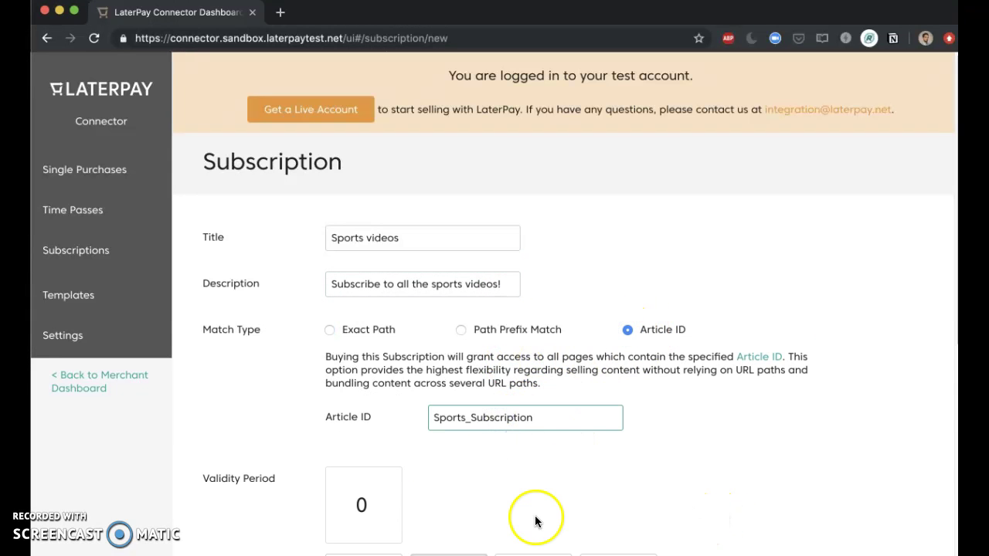
# Set the subscription's validity period to 1 month.
pyautogui.scroll(-3, 340, 499)
pyautogui.click(353, 388)
pyautogui.write('1')
pyautogui.click(611, 467)
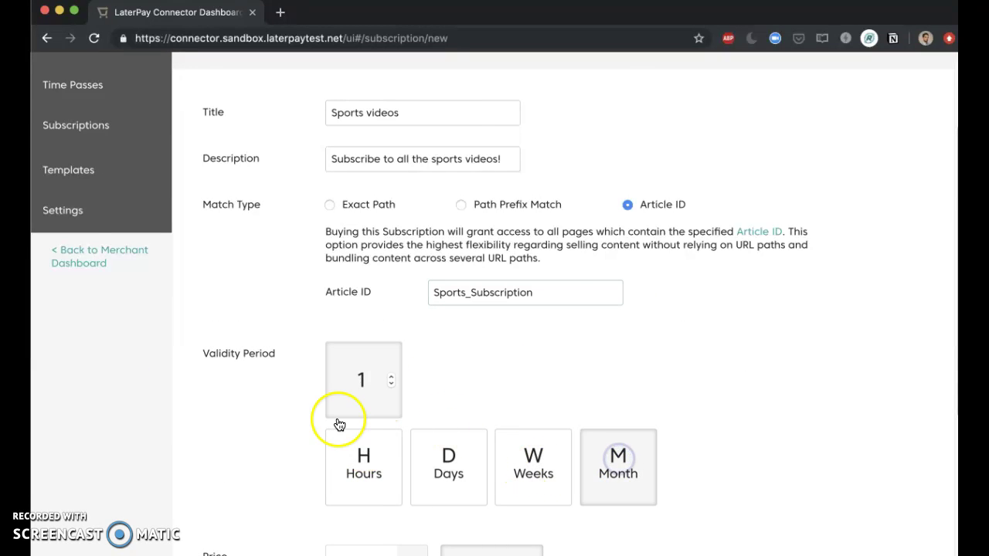
# Price the subscription at 1000 cents (EUR) with Pay Now and save it.
pyautogui.scroll(-3, 340, 421)
pyautogui.click(349, 483)
pyautogui.click(457, 467)
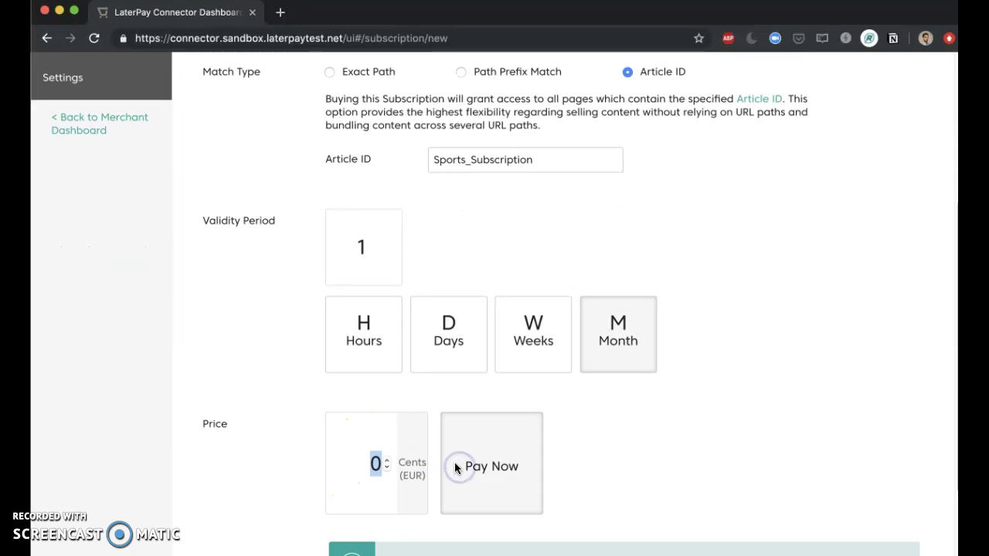
pyautogui.write('1000')
pyautogui.click(450, 417)
pyautogui.scroll(-3, 410, 349)
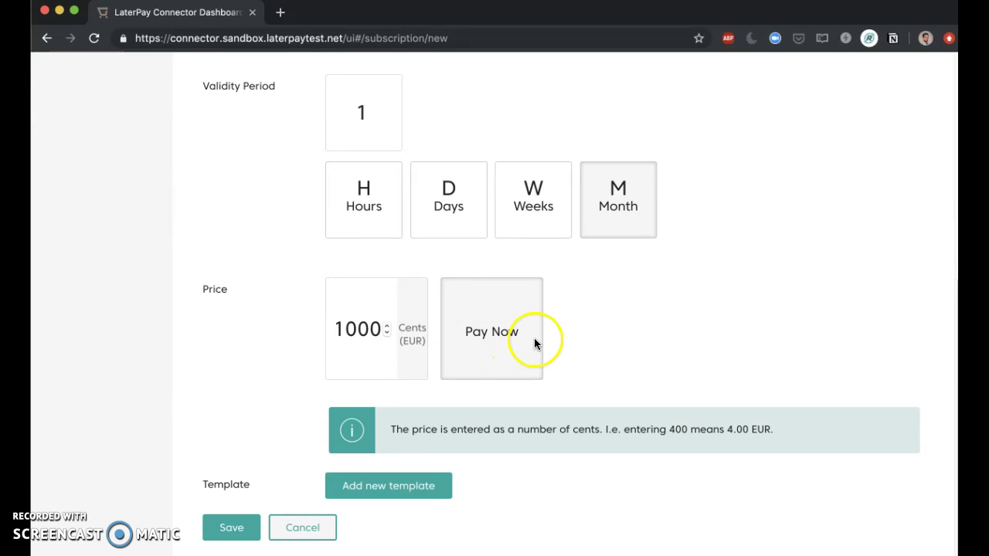
pyautogui.click(228, 527)
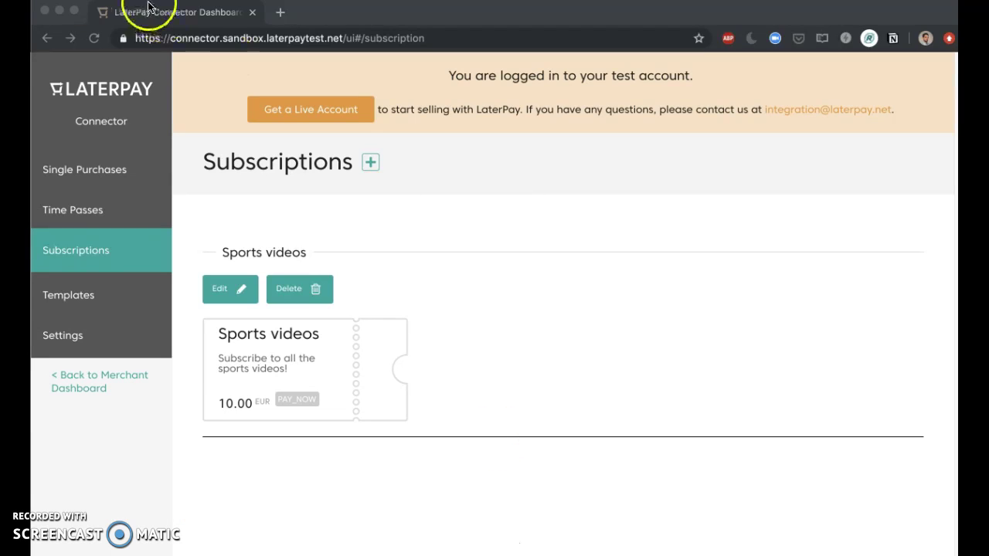
# Switch to the incognito Chrome window, reload LaterPay Video Demo 2, and compare its purchase overlay with the one on the Football News page.
pyautogui.click(170, 14)
pyautogui.press('super+grave')
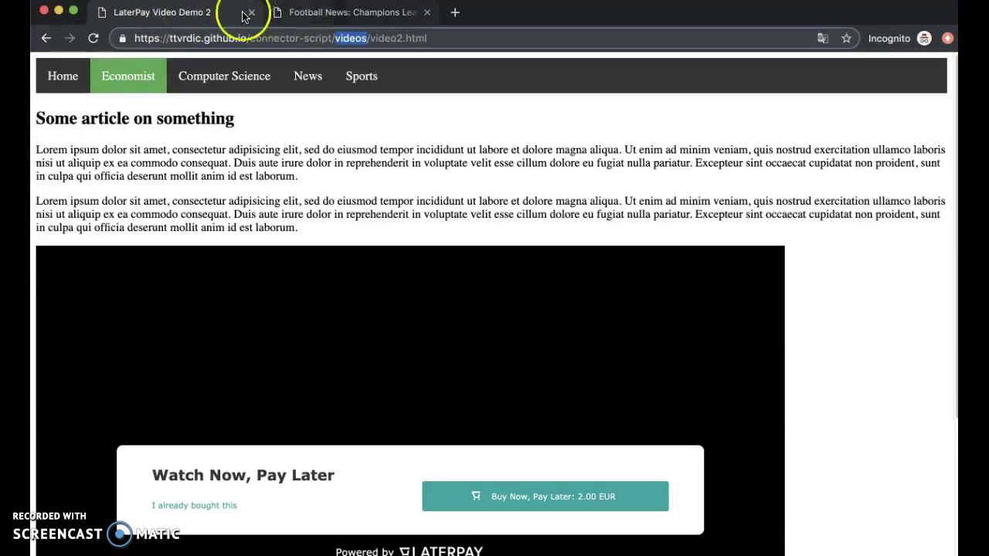
pyautogui.press('Return')
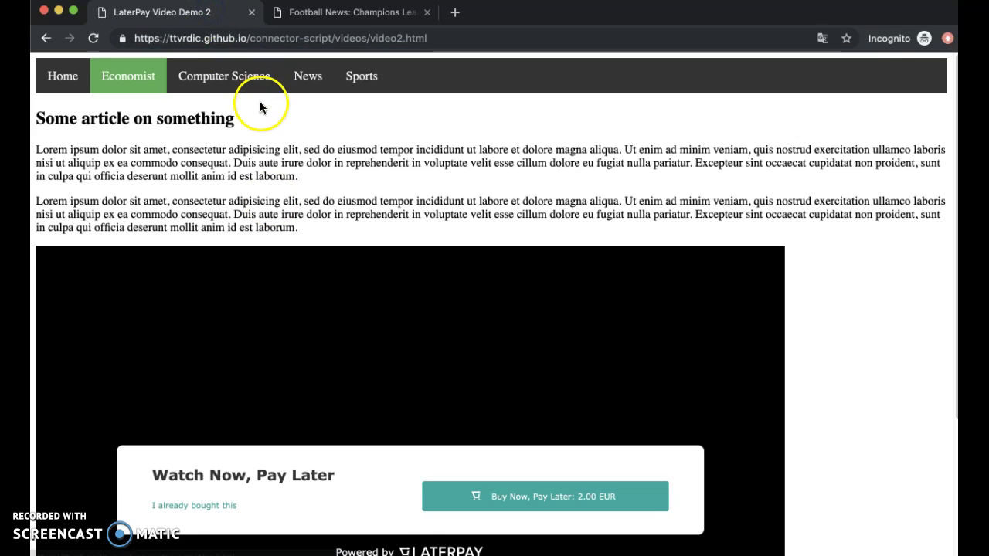
pyautogui.scroll(-3, 305, 394)
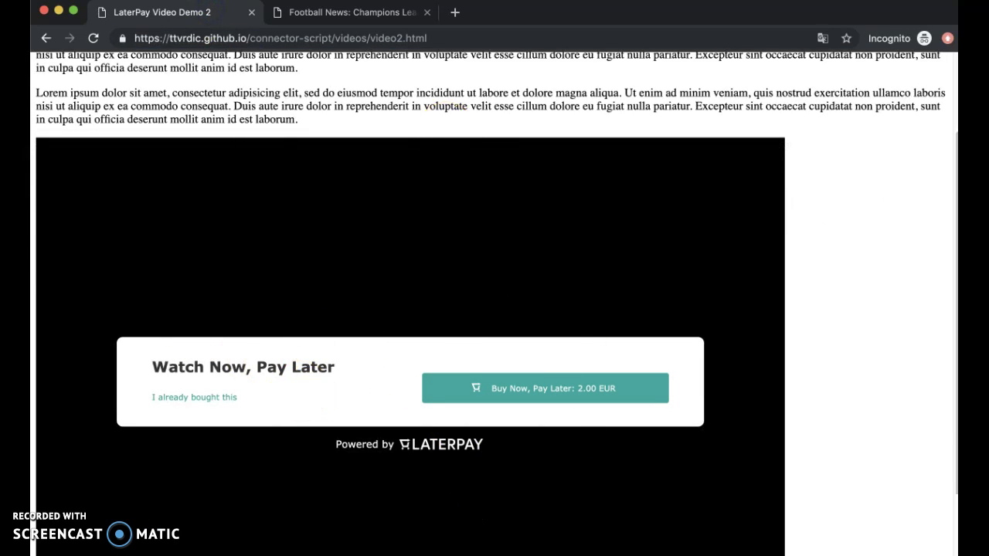
pyautogui.click(303, 18)
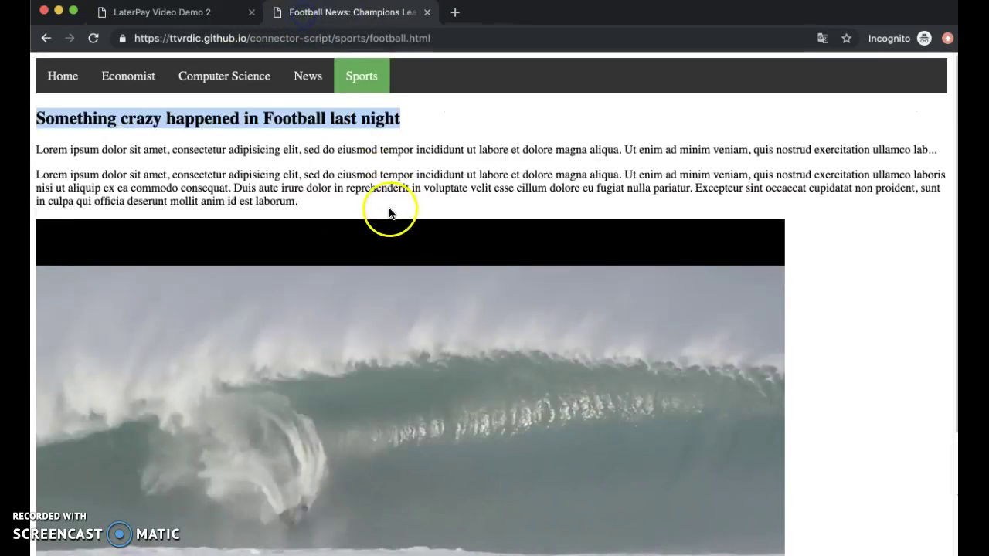
pyautogui.scroll(-3, 335, 197)
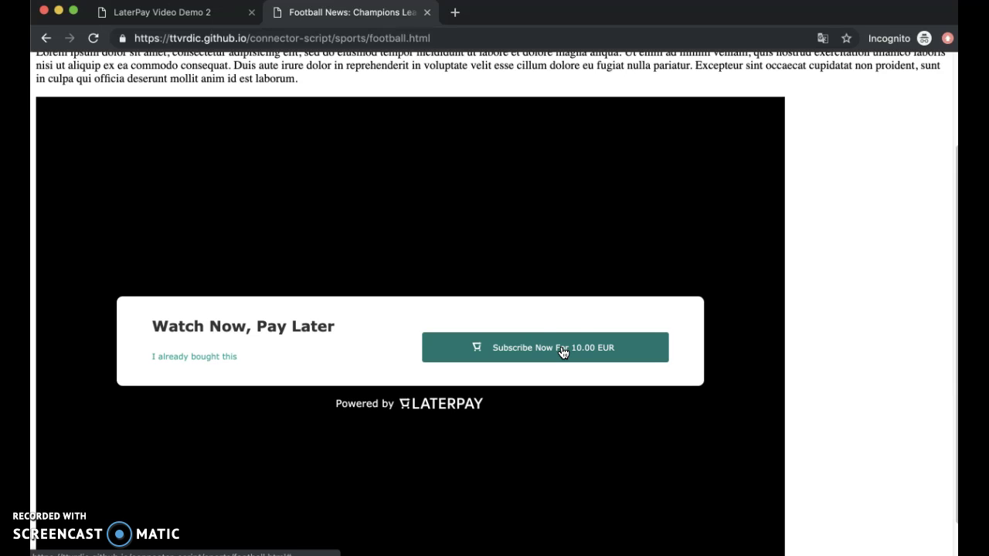
pyautogui.click(197, 16)
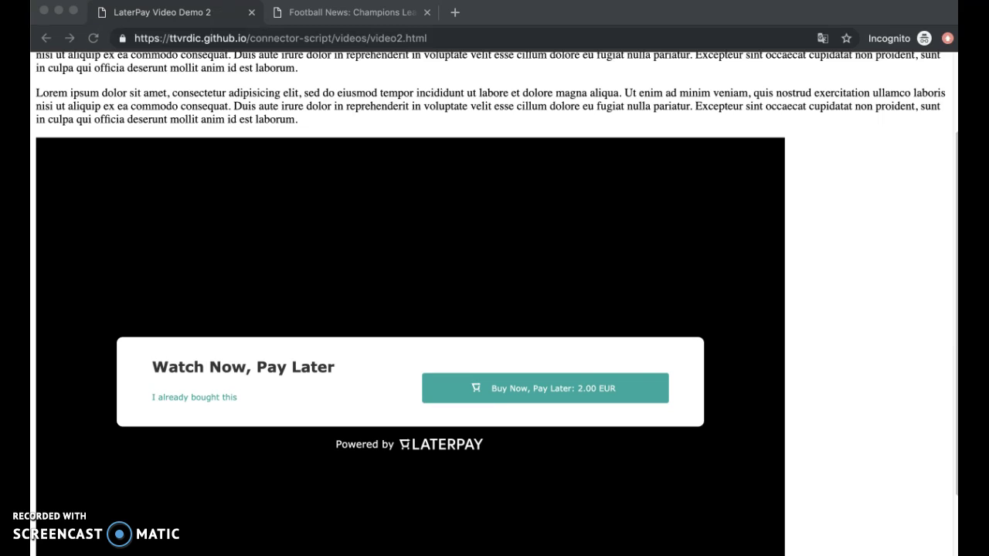
# Switch to TextEdit and locate the 'Single_Purchase_Video' articleId value inside laterpayConnector in the video page code.
pyautogui.press('super+Tab')
pyautogui.press('super+Tab')
pyautogui.press('super+Tab')
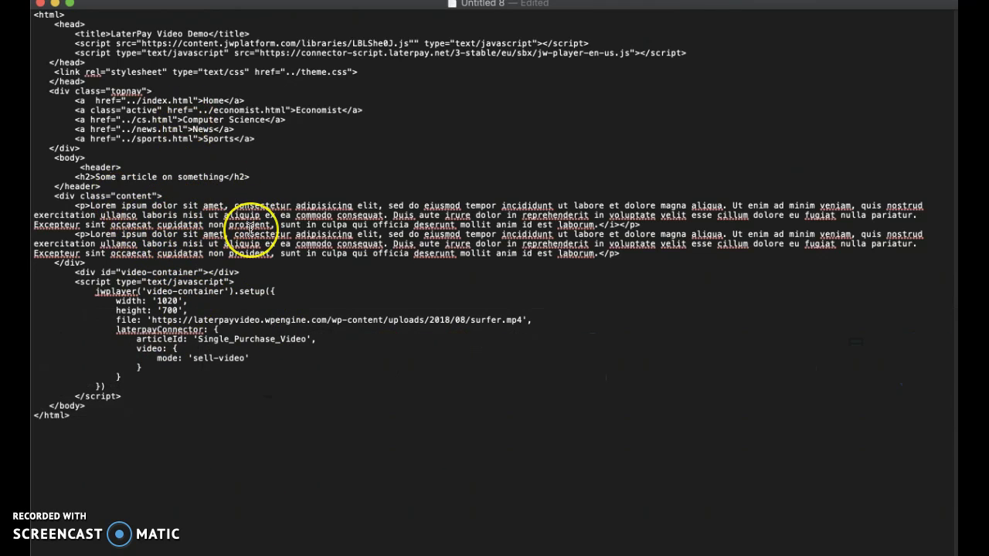
pyautogui.press('super+Tab')
pyautogui.press('super+Tab')
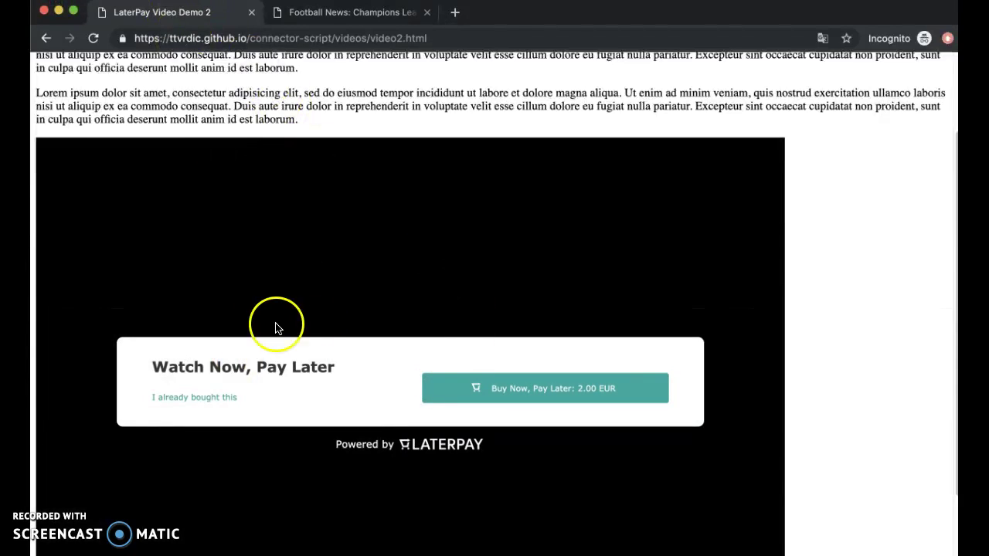
pyautogui.press('super+Tab')
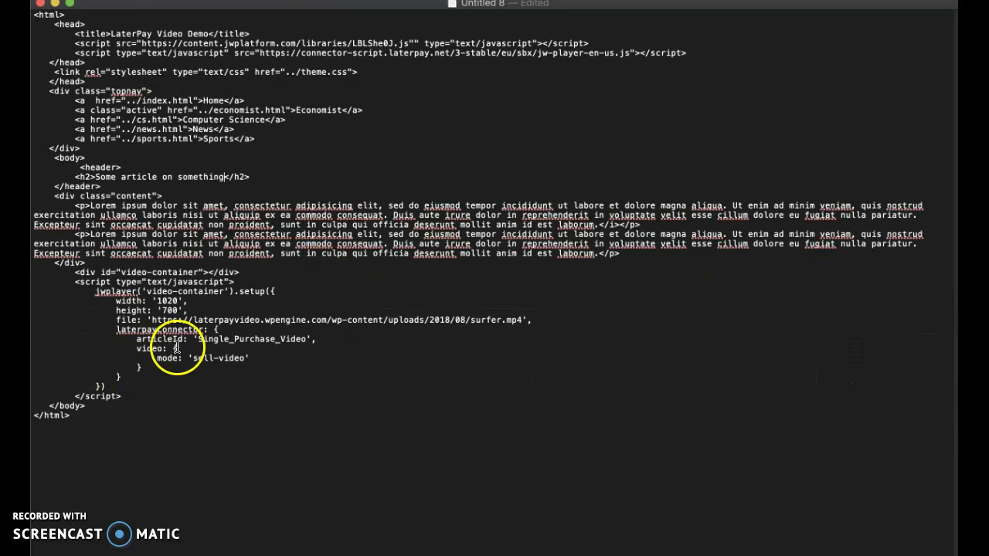
pyautogui.moveTo(194, 339); pyautogui.dragTo(311, 338)
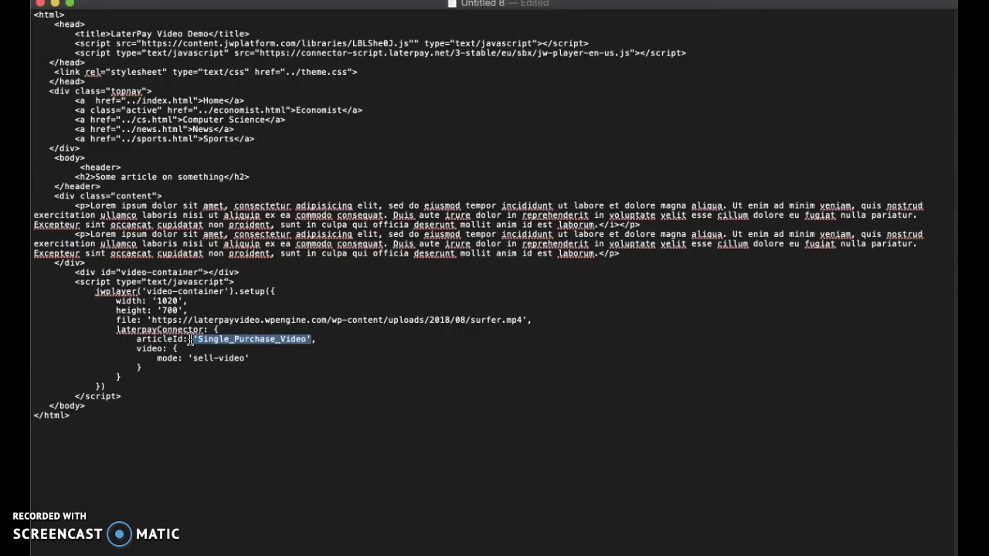
pyautogui.moveTo(170, 342); pyautogui.dragTo(193, 343)
pyautogui.click(258, 368)
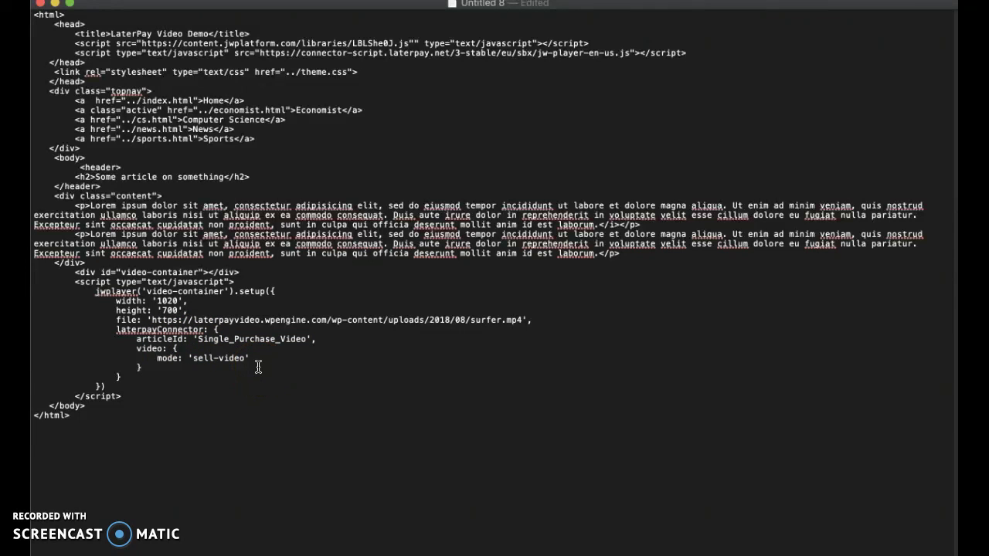
# Insert an opening square bracket before 'Single_Purchase_Video' in the articleId line, trying and removing an empty two-item array.
pyautogui.write('[')
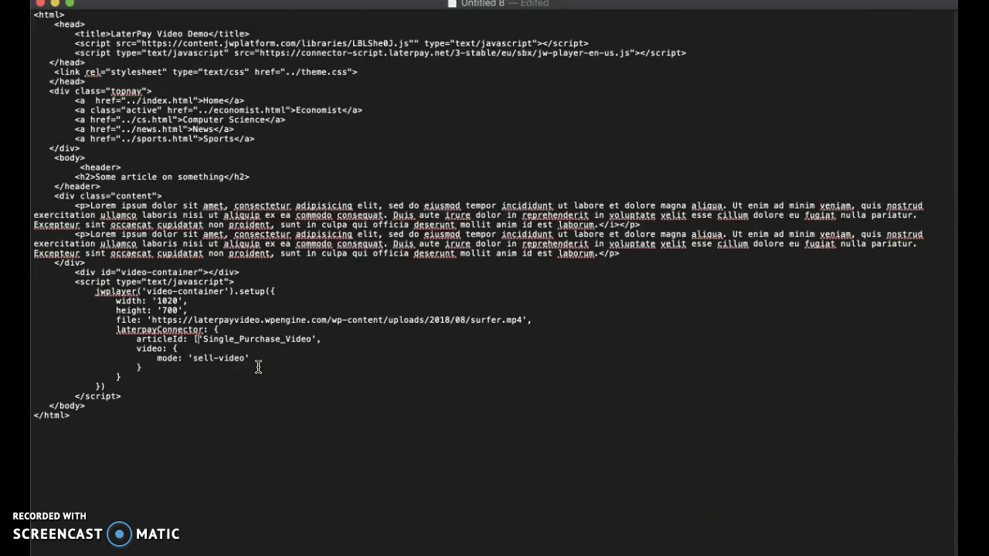
pyautogui.press('BackSpace')
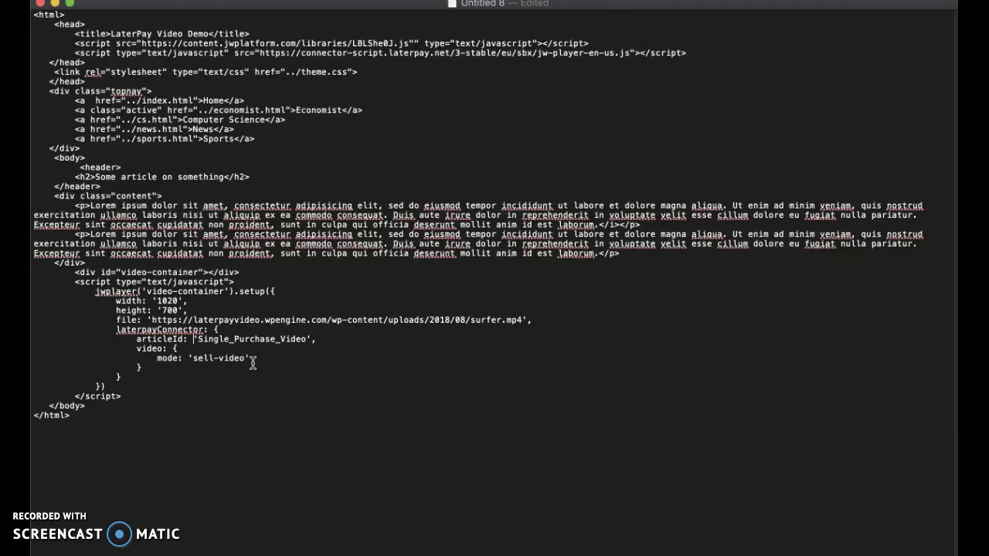
pyautogui.write('[]')
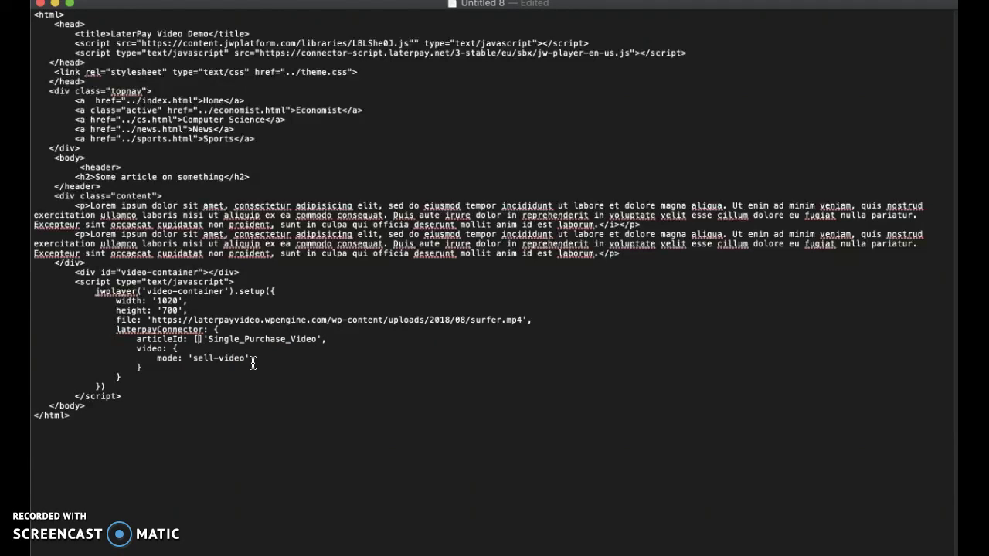
pyautogui.write("''")
pyautogui.press('Right')
pyautogui.write(',')
pyautogui.press('Right')
pyautogui.write("''")
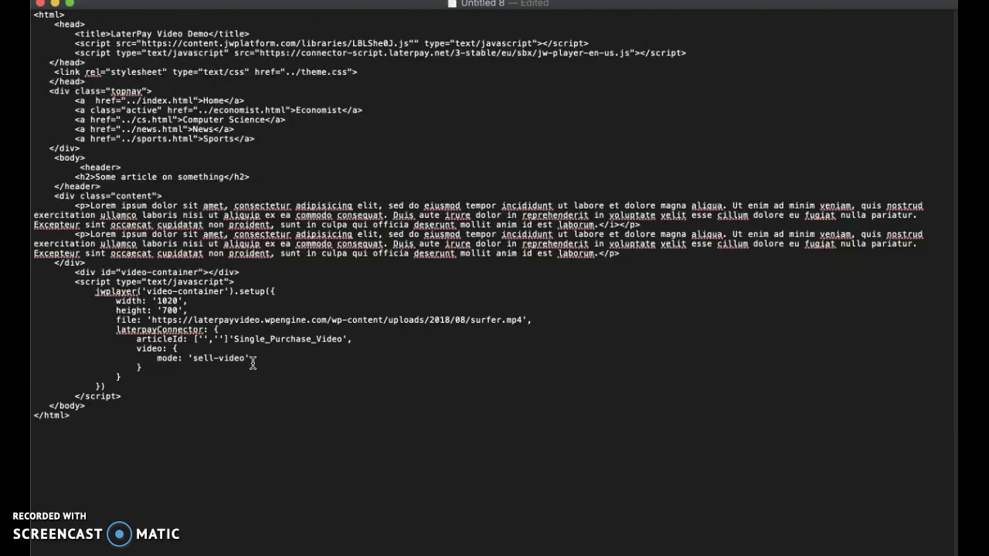
pyautogui.press('BackSpace')
pyautogui.press('BackSpace')
pyautogui.press('BackSpace')
pyautogui.press('BackSpace')
pyautogui.press('BackSpace')
pyautogui.press('BackSpace')
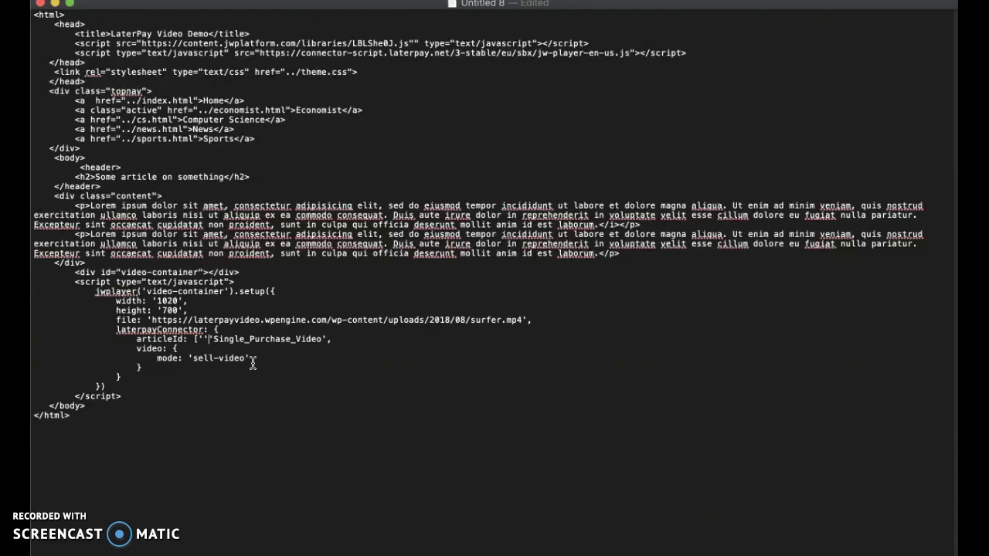
# Add 'Sports_Subscription' after 'Single_Purchase_Video' as the second article ID in the articleId array.
pyautogui.click(196, 342)
pyautogui.moveTo(313, 340); pyautogui.dragTo(199, 342)
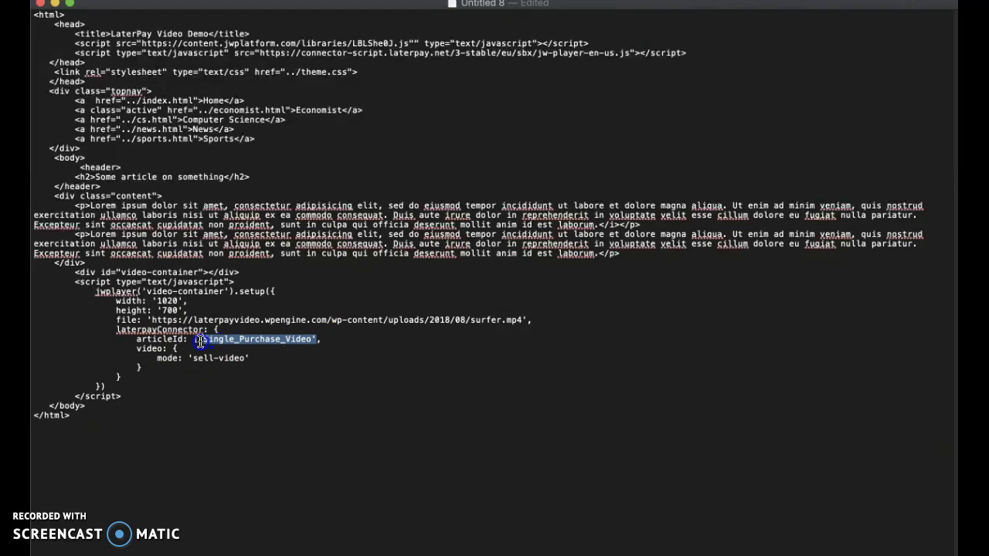
pyautogui.click(318, 341)
pyautogui.write("'")
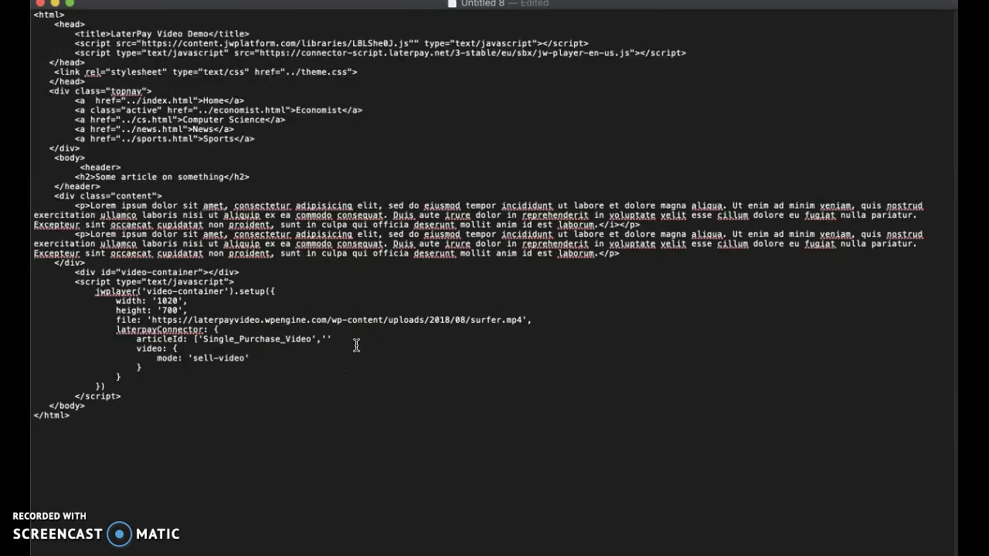
pyautogui.write('Sports_Subscripti')
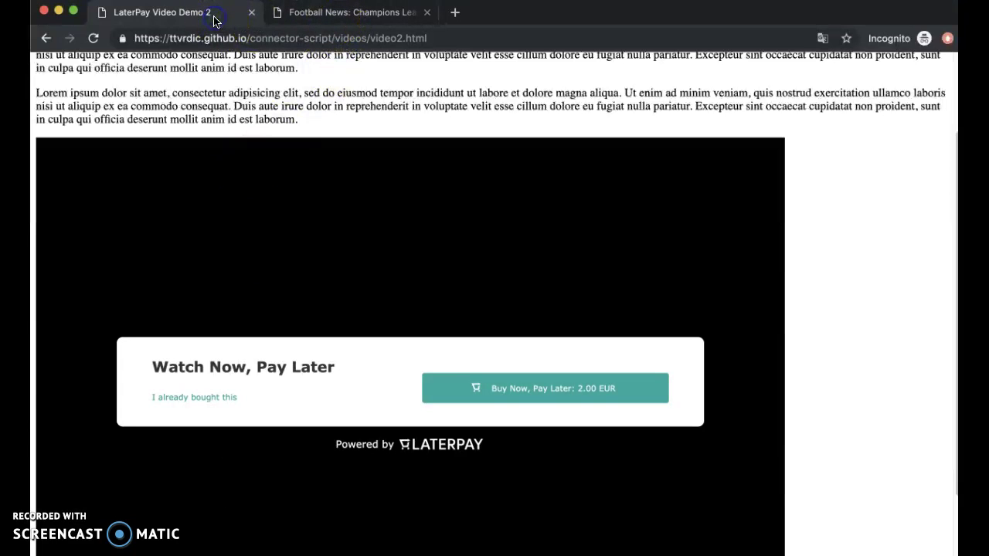
# Reload LaterPay Video Demo 2 in Chrome and compare its purchase options with the articleId array in TextEdit and the Football News overlay.
pyautogui.press('super+r')
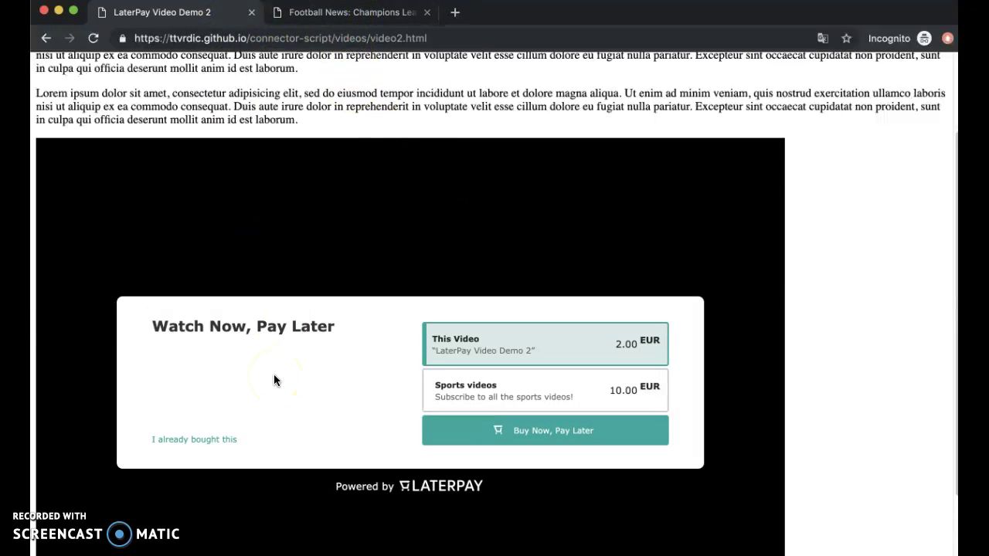
pyautogui.press('super+Tab')
pyautogui.press('super+Tab')
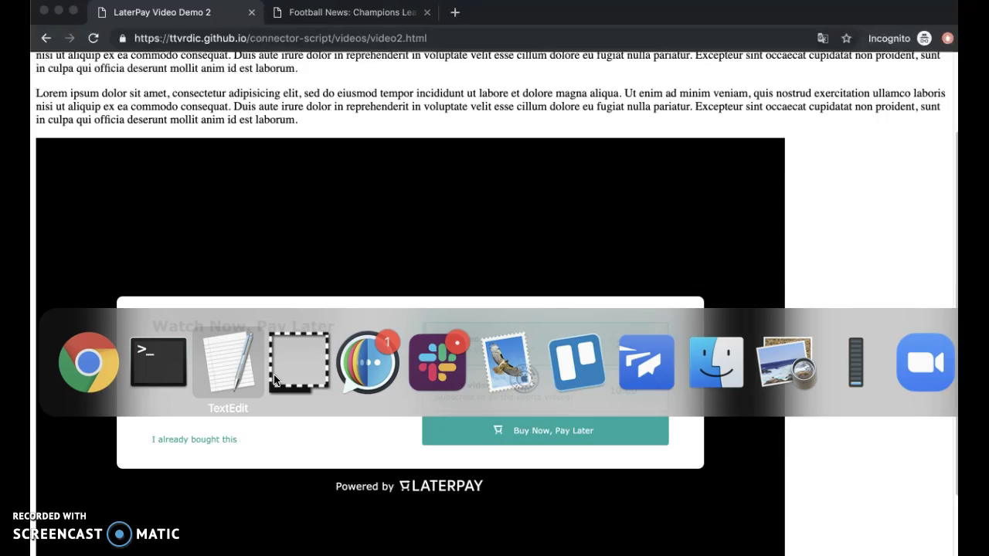
pyautogui.moveTo(197, 340); pyautogui.dragTo(441, 340)
pyautogui.click(320, 397)
pyautogui.press('super+Tab')
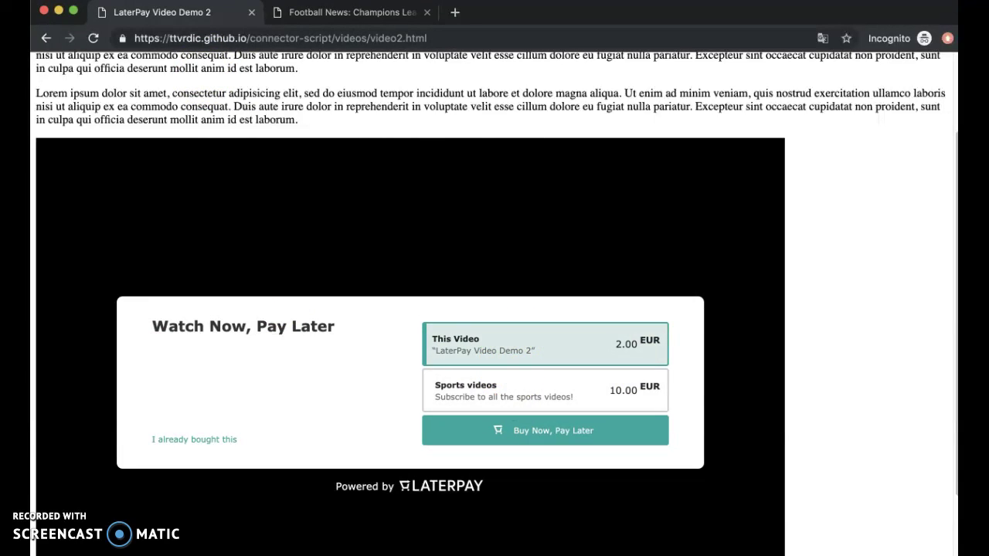
pyautogui.hotkey('ctrl', 'Tab')
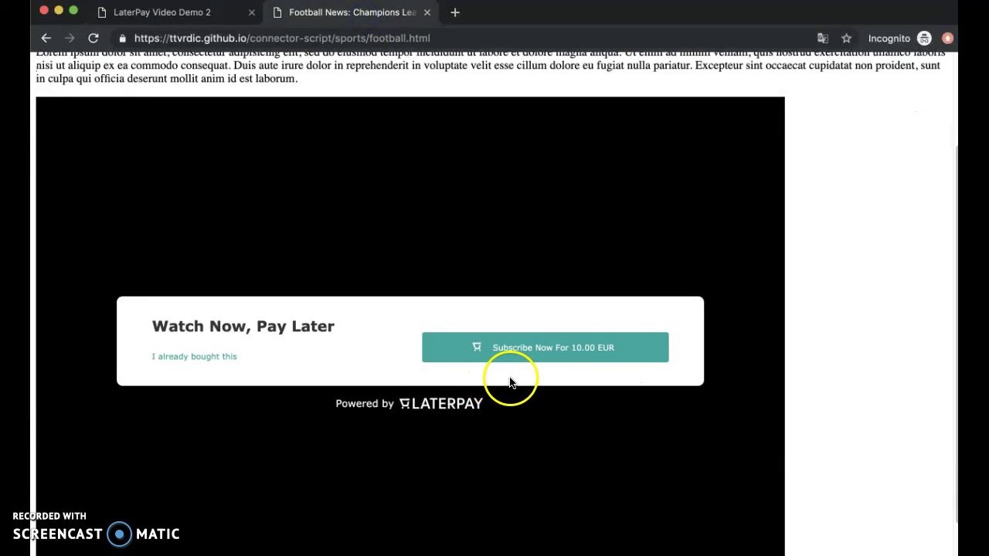